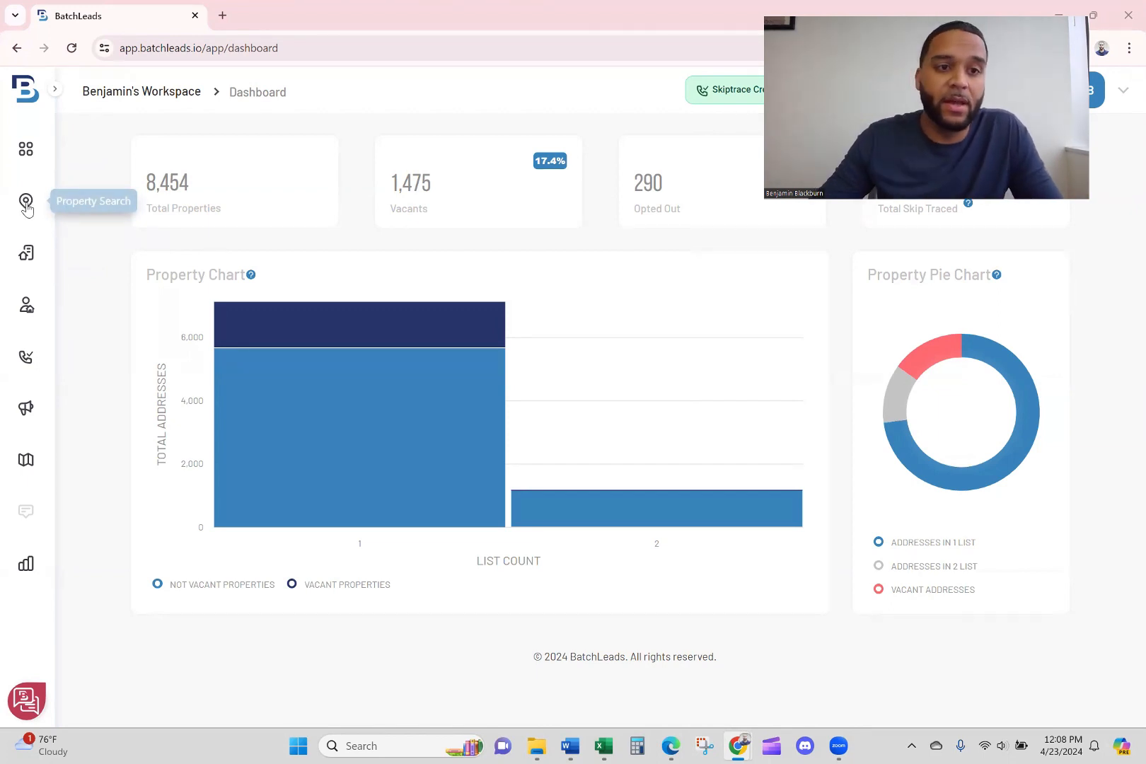
Open Property Search and search the location Fort Bend County, TX, USA from the recent searches.
{"action": "left_click", "coordinate": [25, 202]}
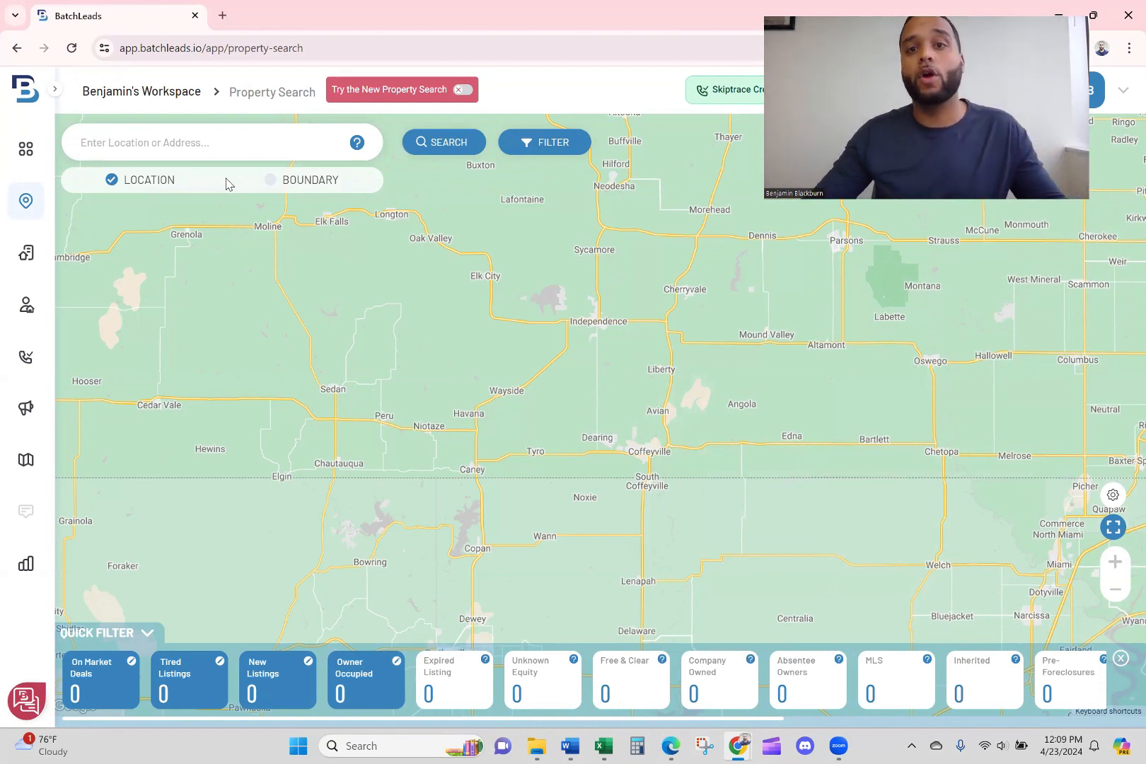
{"action": "left_click", "coordinate": [184, 144]}
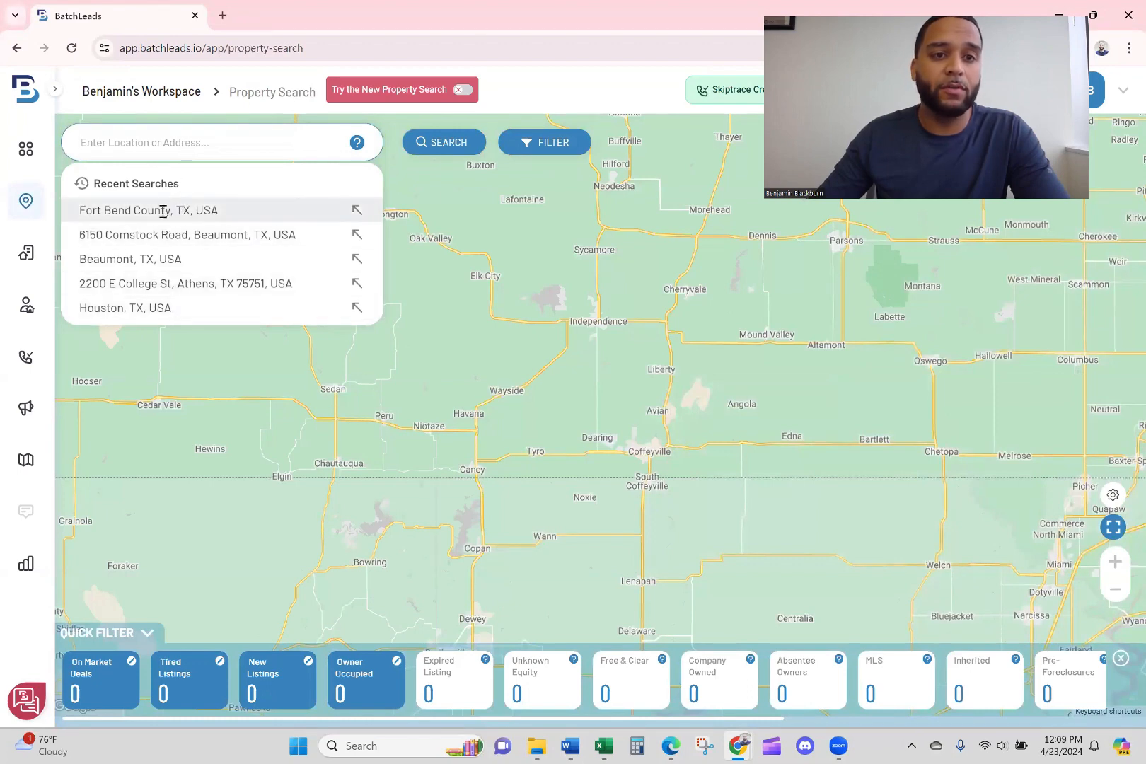
{"action": "left_click", "coordinate": [201, 210]}
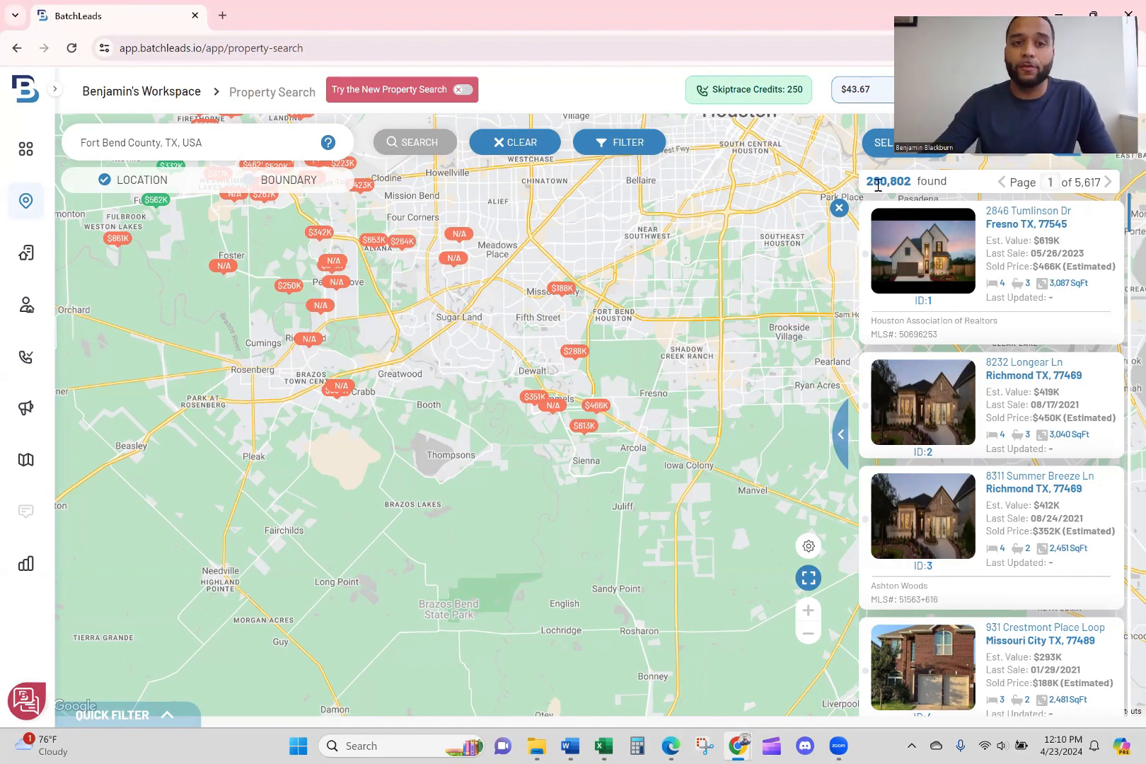
Open the advanced search filters and enable the Absentee Owner quick filter.
{"action": "left_click", "coordinate": [614, 143]}
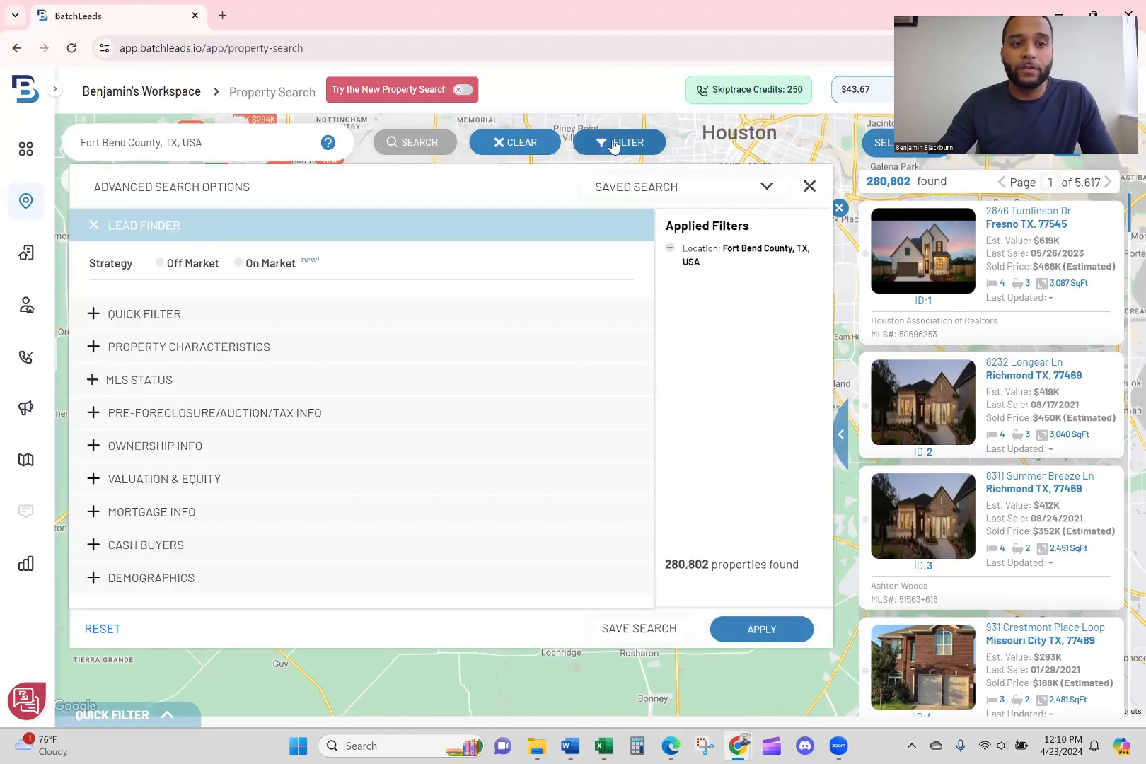
{"action": "left_click", "coordinate": [96, 228]}
{"action": "left_click", "coordinate": [125, 261]}
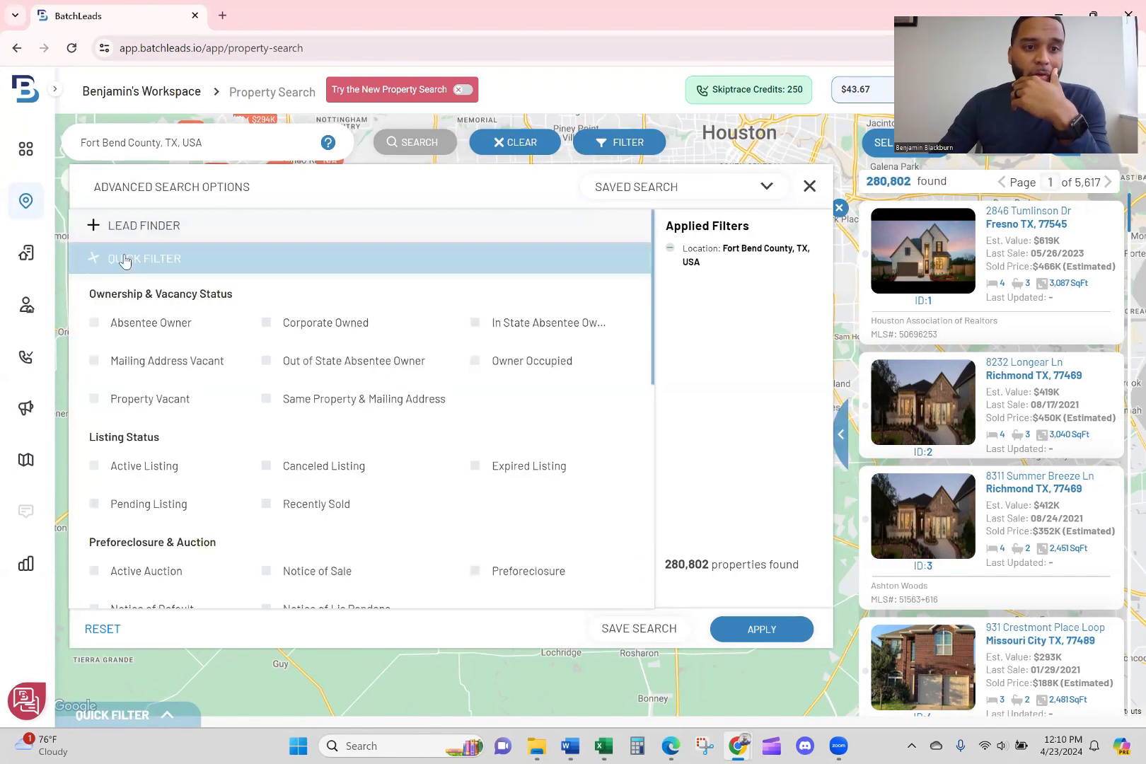
{"action": "left_click", "coordinate": [94, 324]}
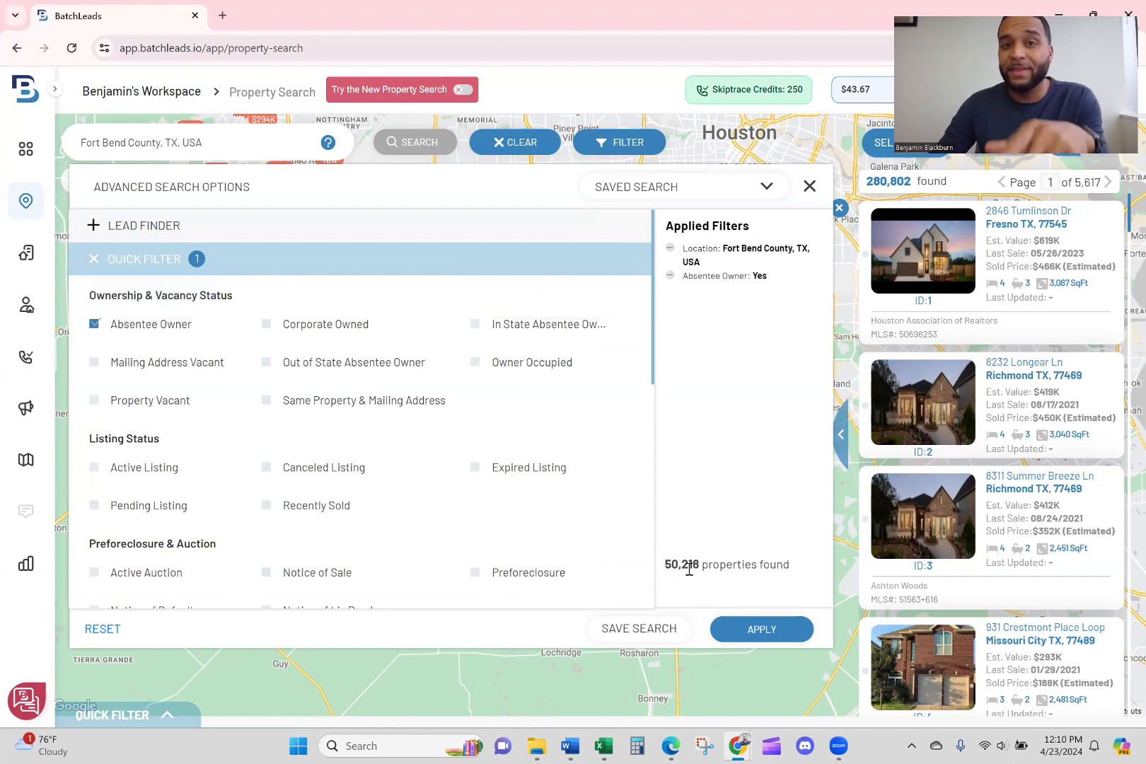
{"action": "left_click", "coordinate": [132, 262]}
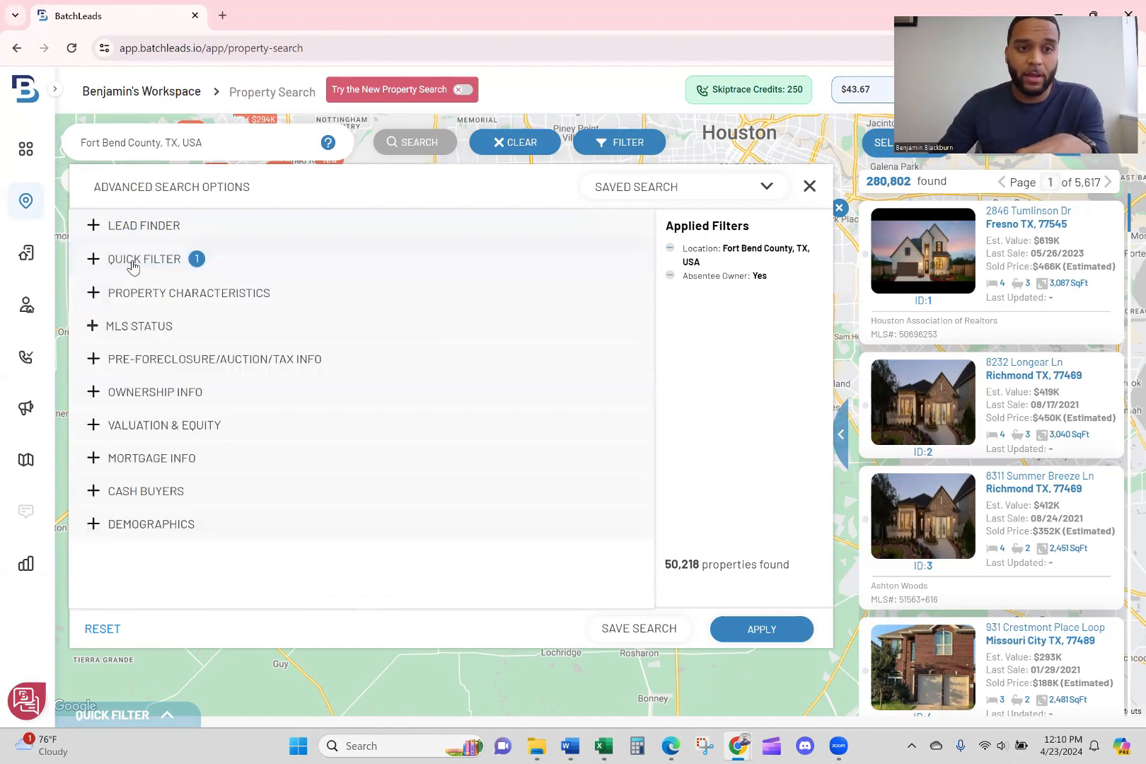
Restrict the property characteristics to the Residential classification.
{"action": "left_click", "coordinate": [145, 293]}
{"action": "left_click", "coordinate": [179, 333]}
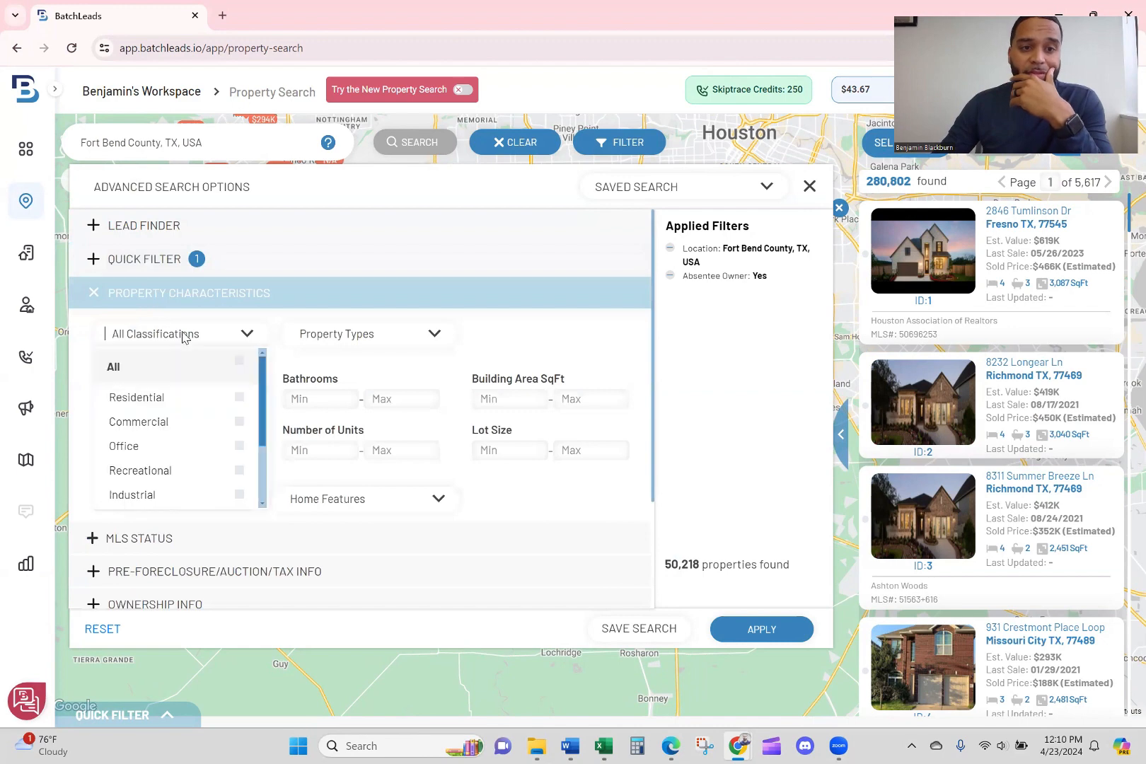
{"action": "left_click", "coordinate": [164, 396]}
{"action": "left_click", "coordinate": [547, 328]}
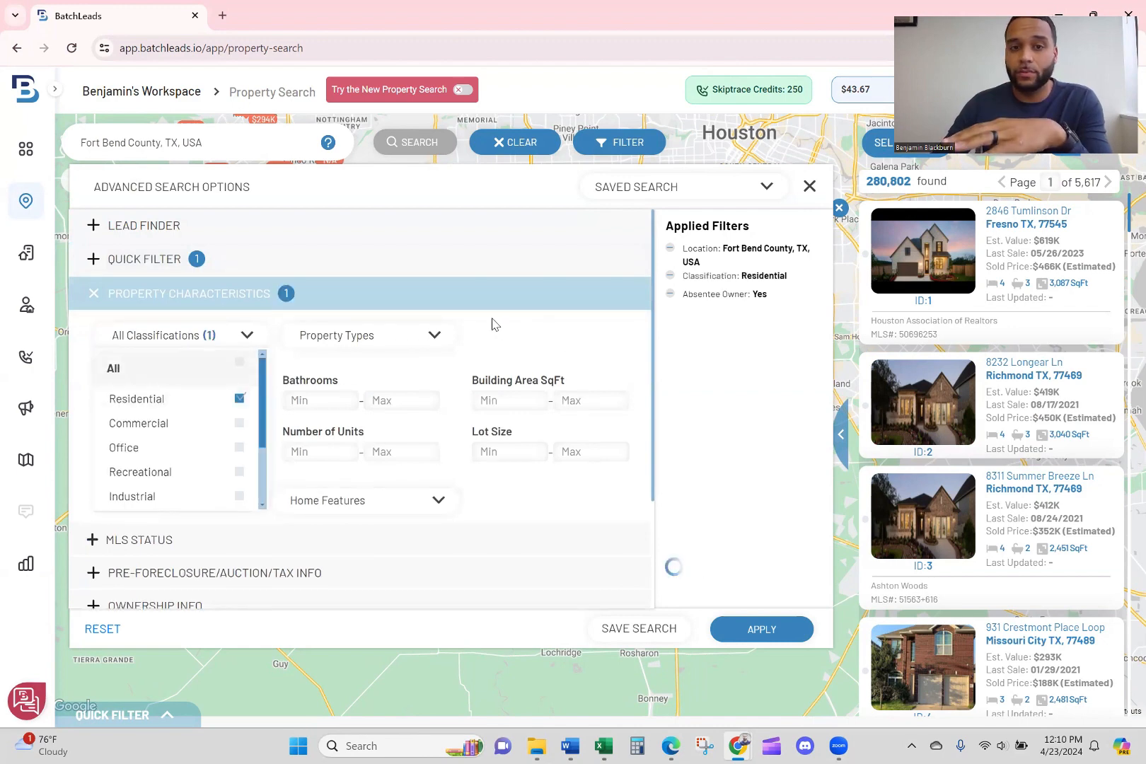
Limit the property types to Single Family.
{"action": "left_click", "coordinate": [431, 336]}
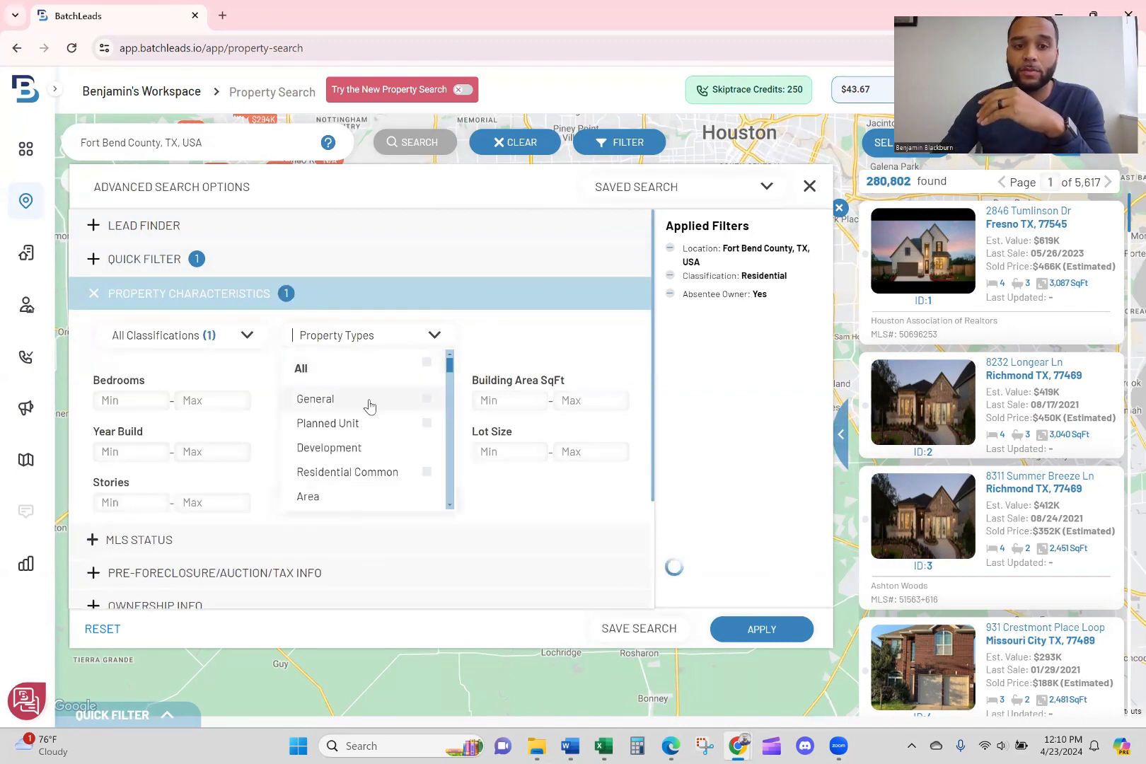
{"action": "scroll", "coordinate": [375, 397], "scroll_direction": "down", "scroll_amount": 2}
{"action": "scroll", "coordinate": [376, 397], "scroll_direction": "down", "scroll_amount": 2}
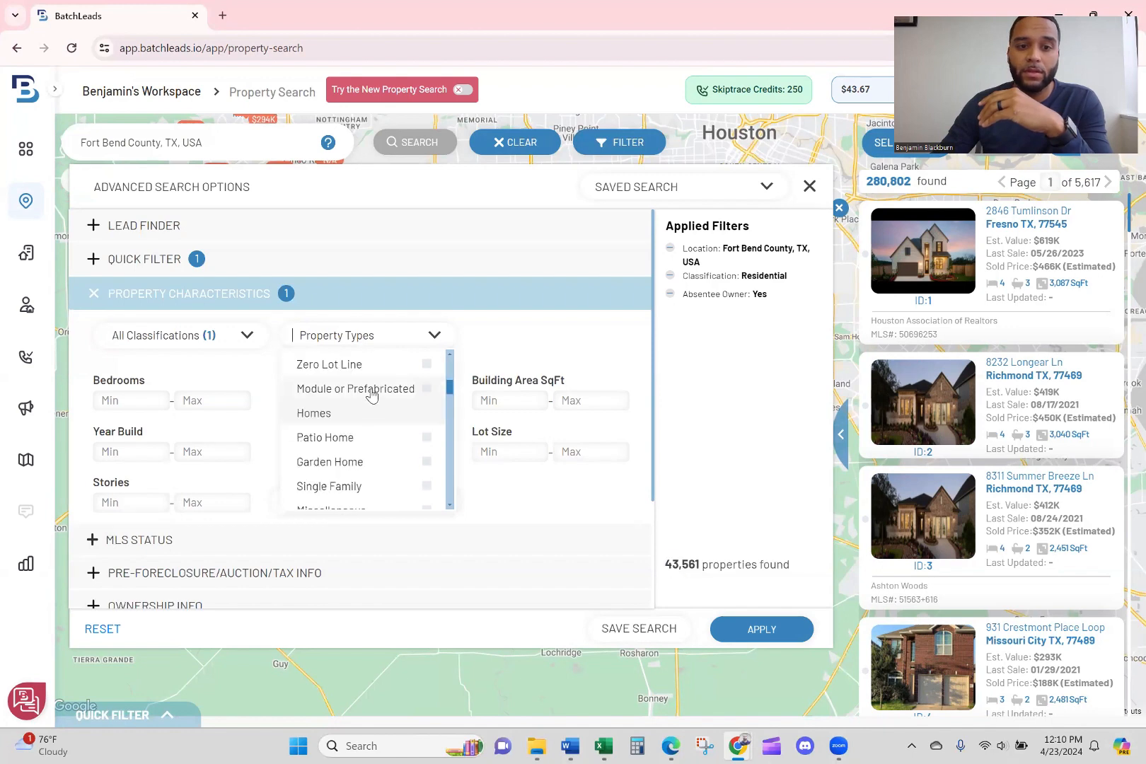
{"action": "left_click", "coordinate": [353, 488]}
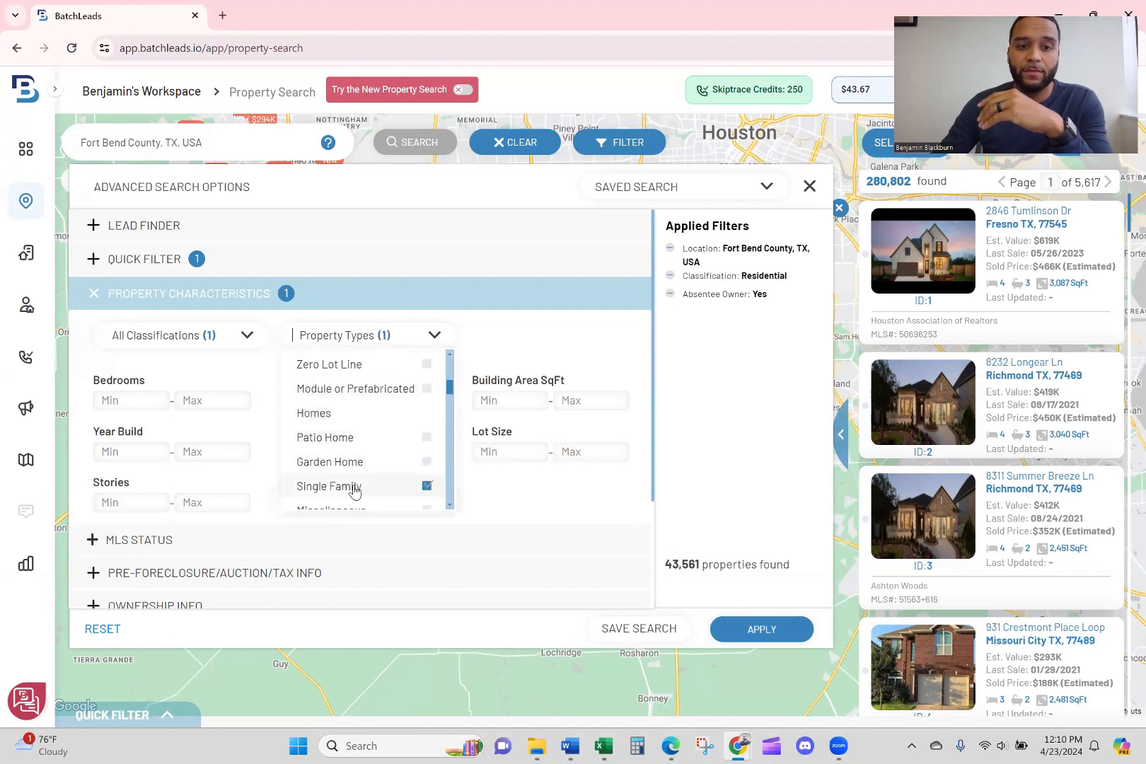
{"action": "left_click", "coordinate": [514, 334]}
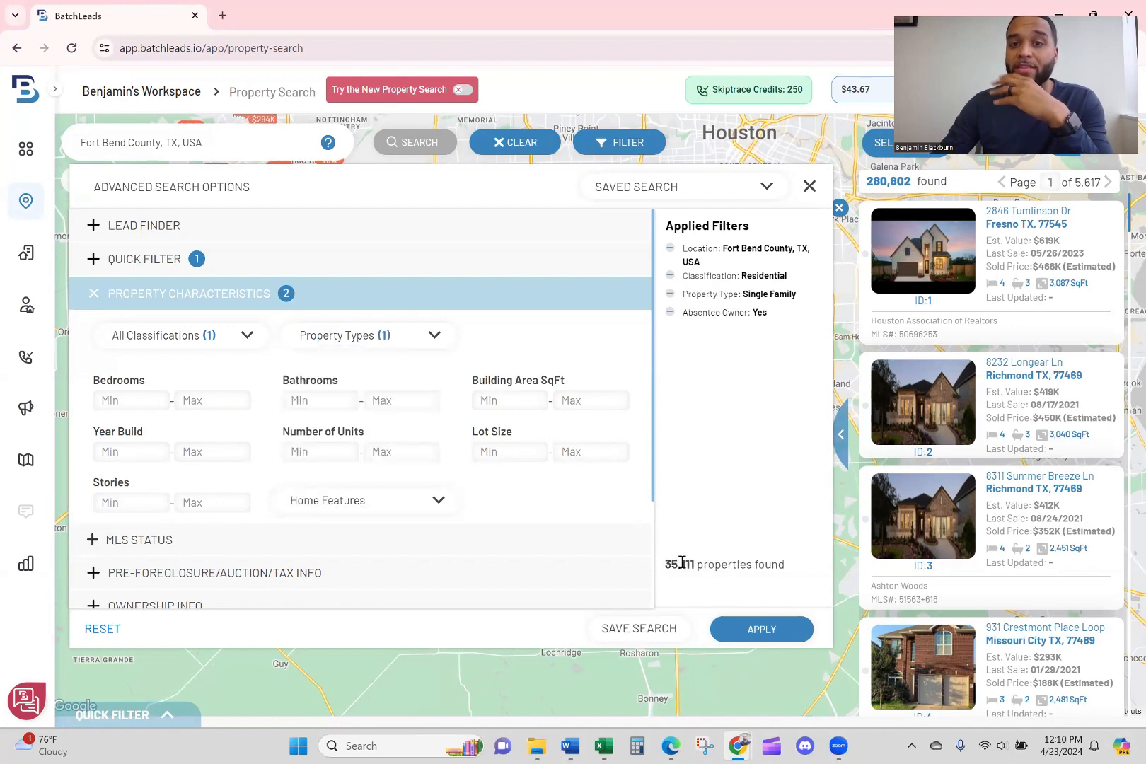
Set the maximum build year to 1990 in the property characteristics.
{"action": "left_click", "coordinate": [210, 451]}
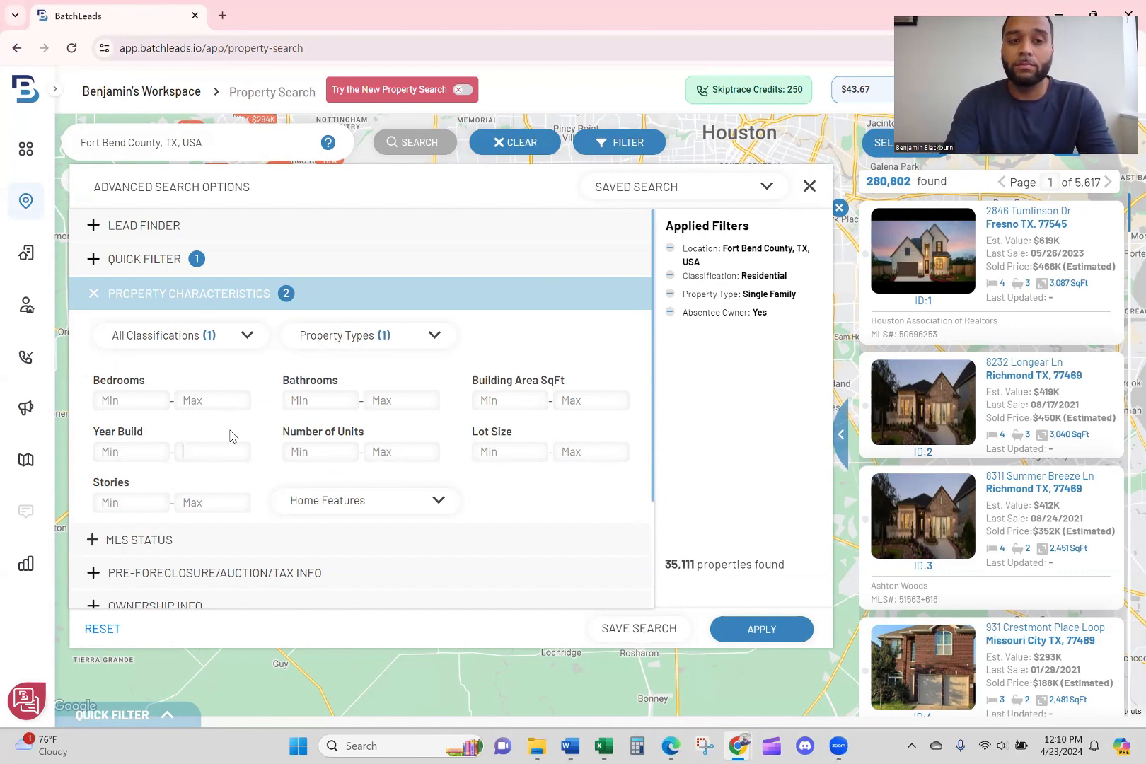
{"action": "type", "text": "1990"}
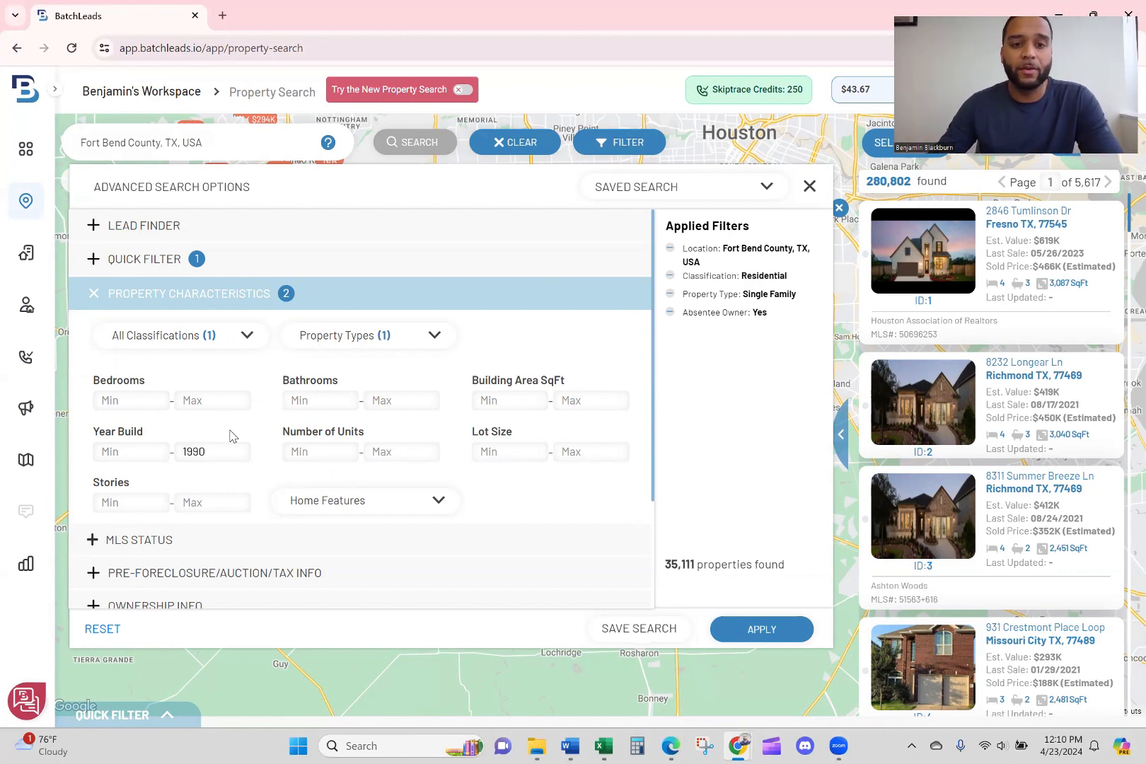
{"action": "left_click", "coordinate": [163, 298]}
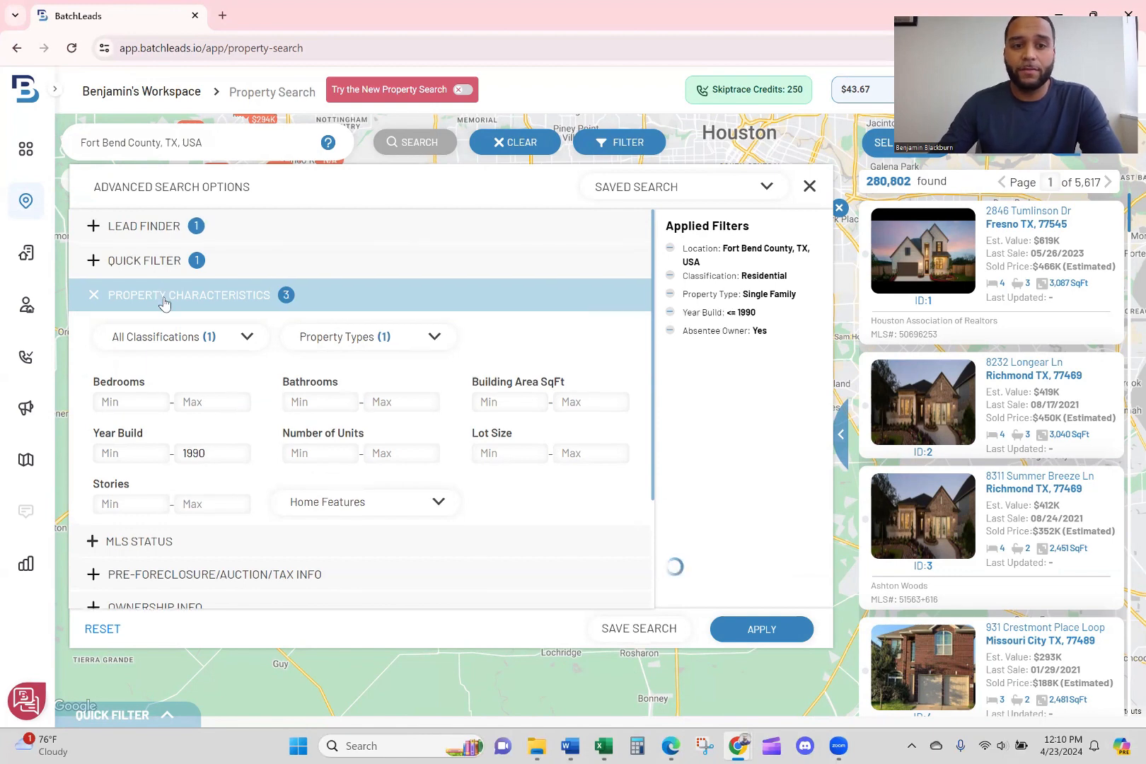
{"action": "left_click", "coordinate": [163, 300]}
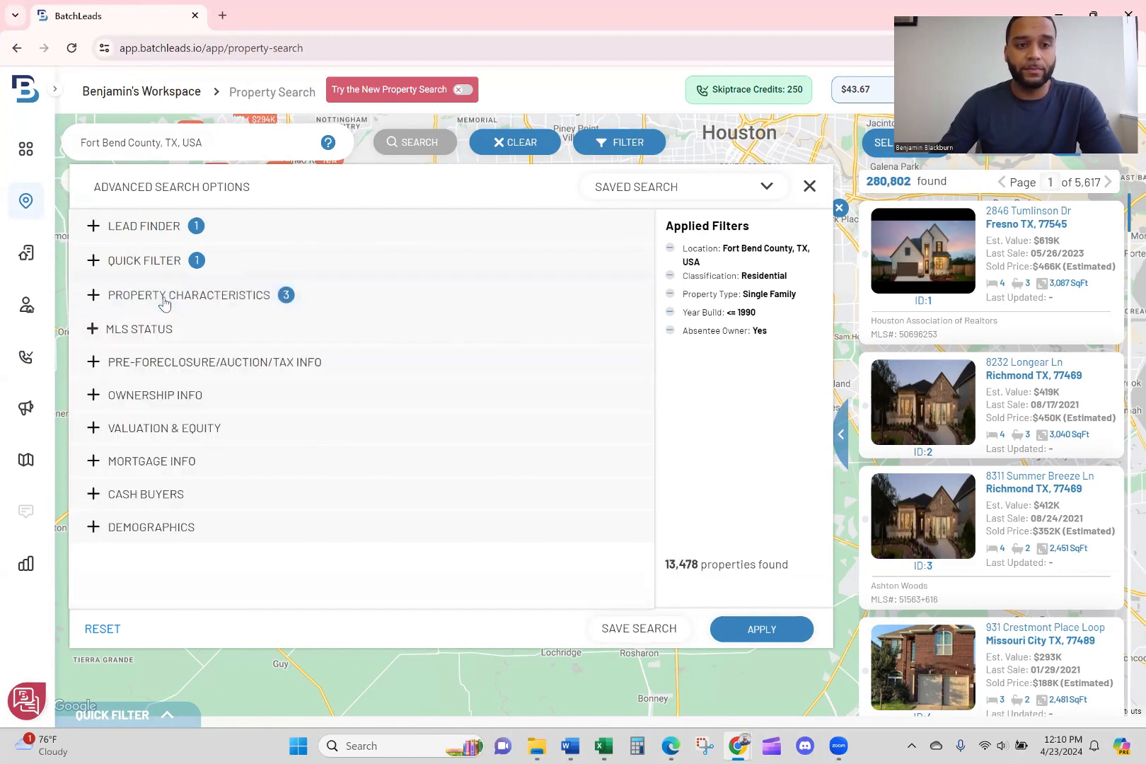
{"action": "left_click", "coordinate": [163, 301]}
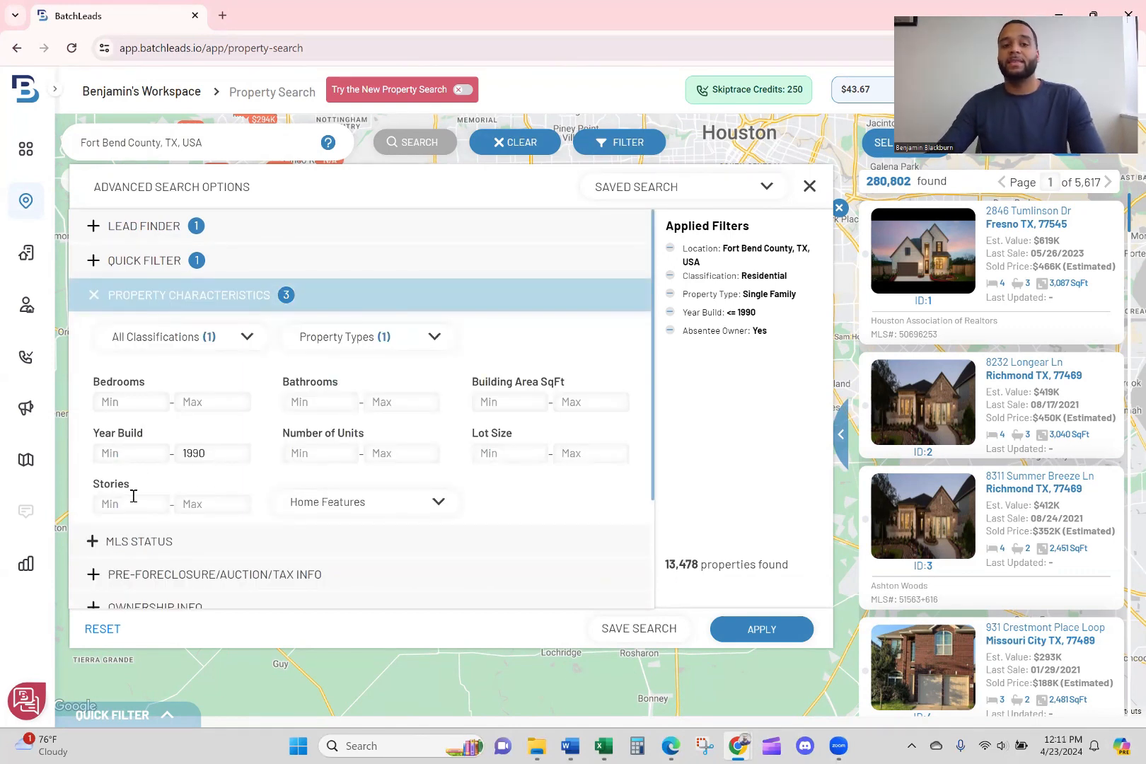
{"action": "scroll", "coordinate": [173, 495], "scroll_direction": "down", "scroll_amount": 2}
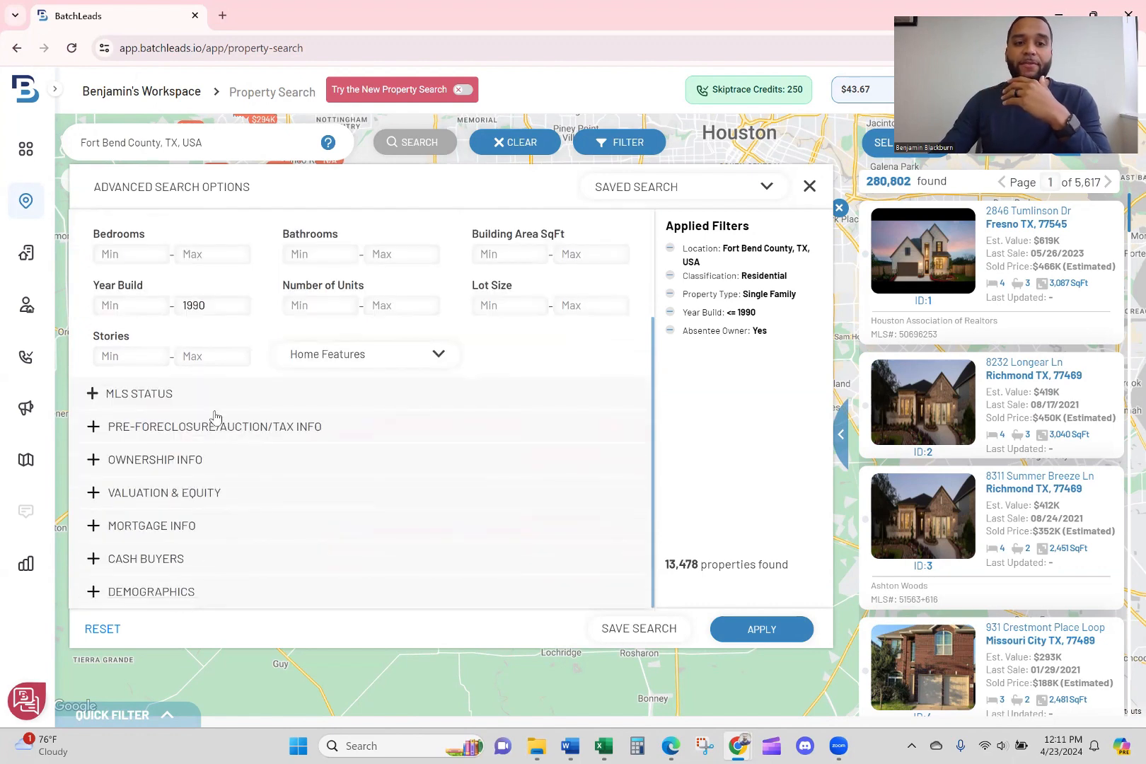
{"action": "scroll", "coordinate": [216, 416], "scroll_direction": "up", "scroll_amount": 2}
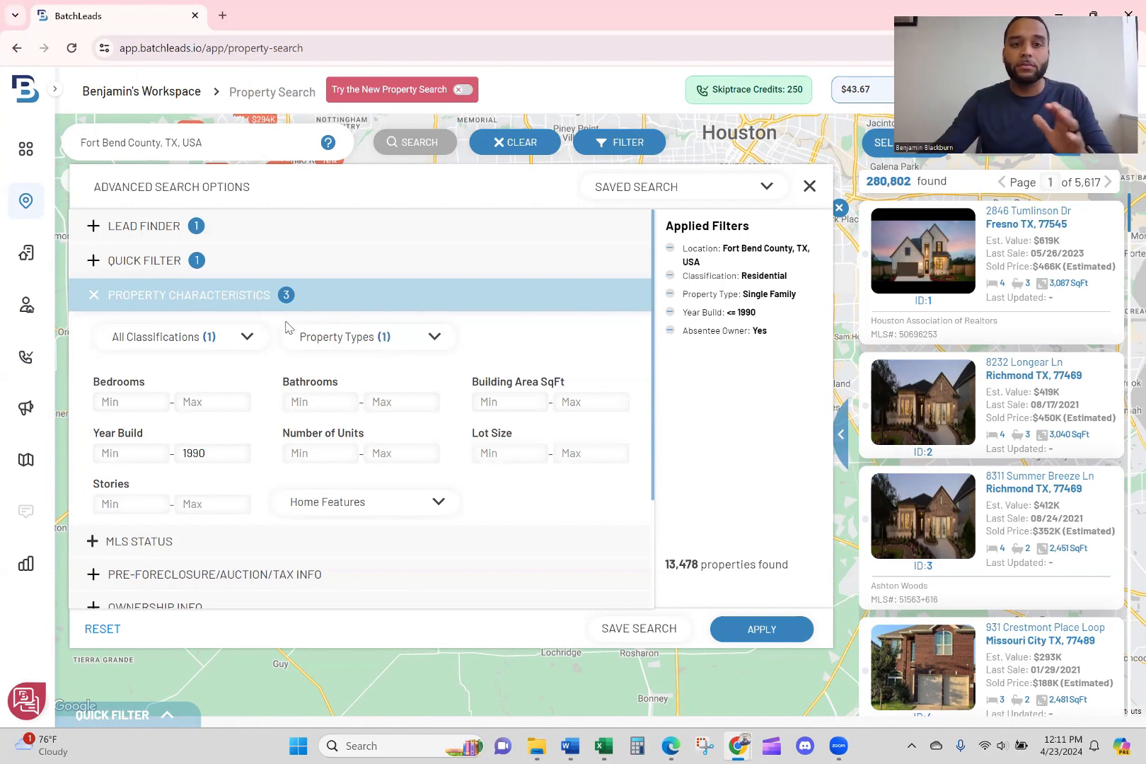
{"action": "left_click", "coordinate": [244, 303]}
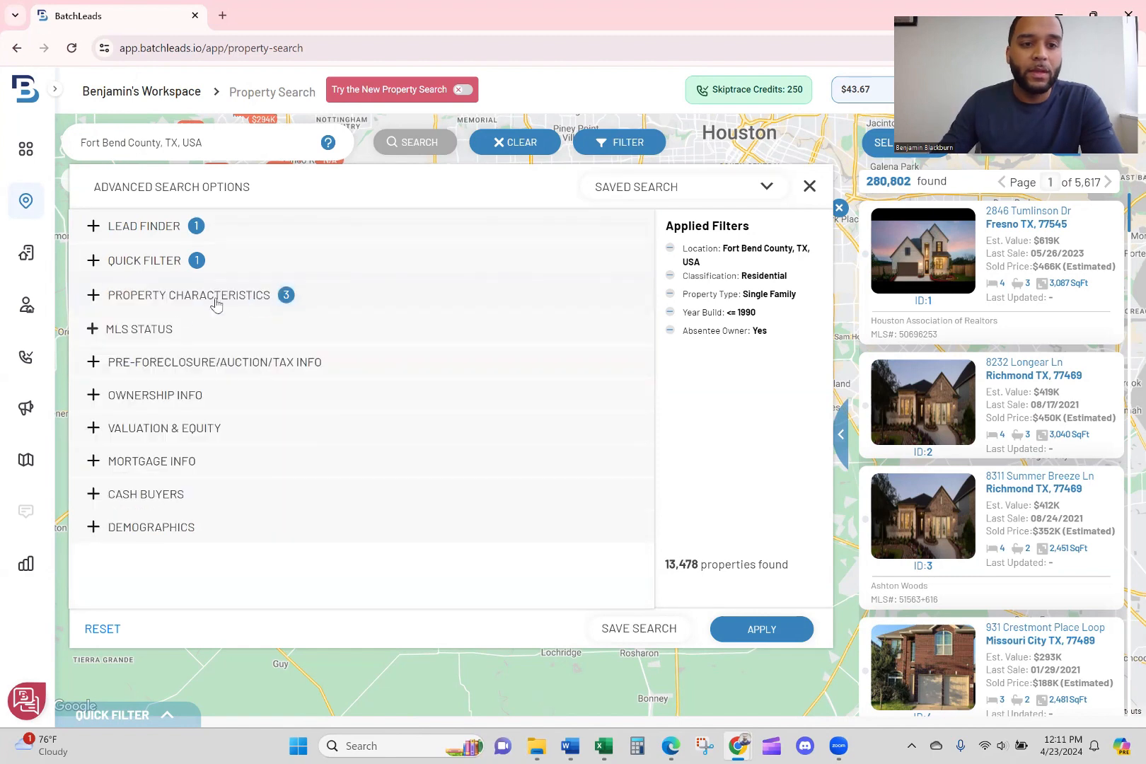
Set the MLS On Market filter to No to exclude listed properties.
{"action": "left_click", "coordinate": [154, 334]}
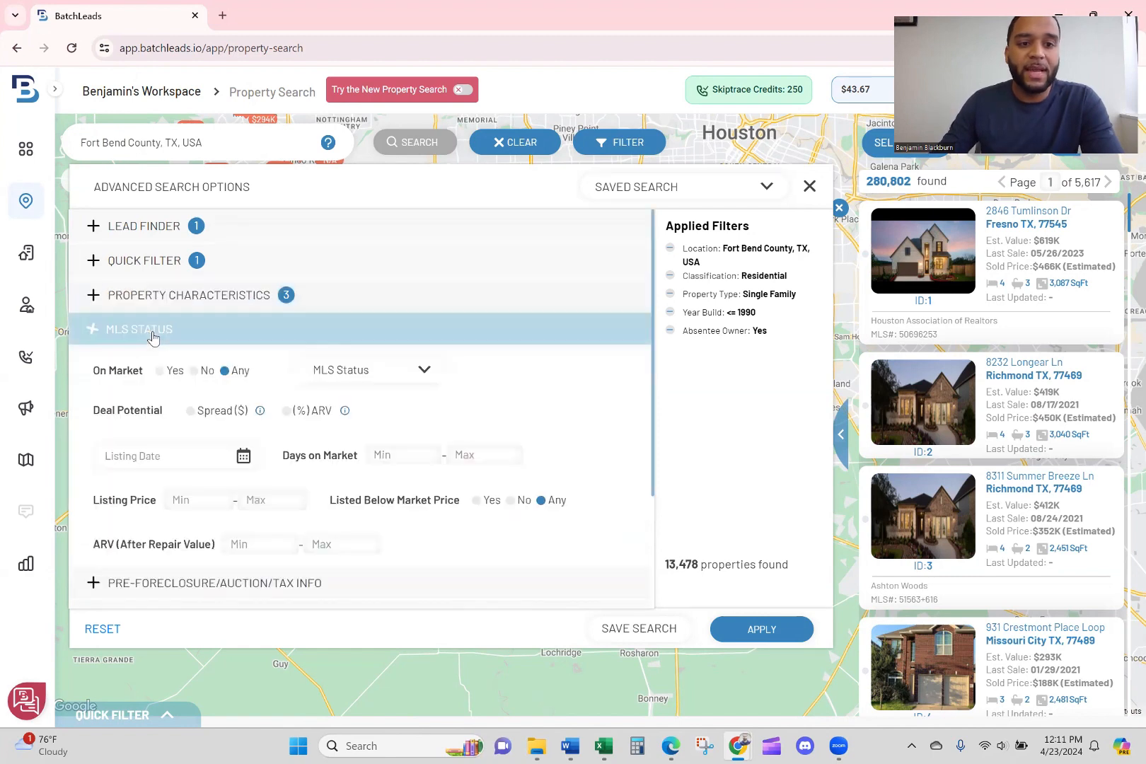
{"action": "left_click", "coordinate": [196, 371]}
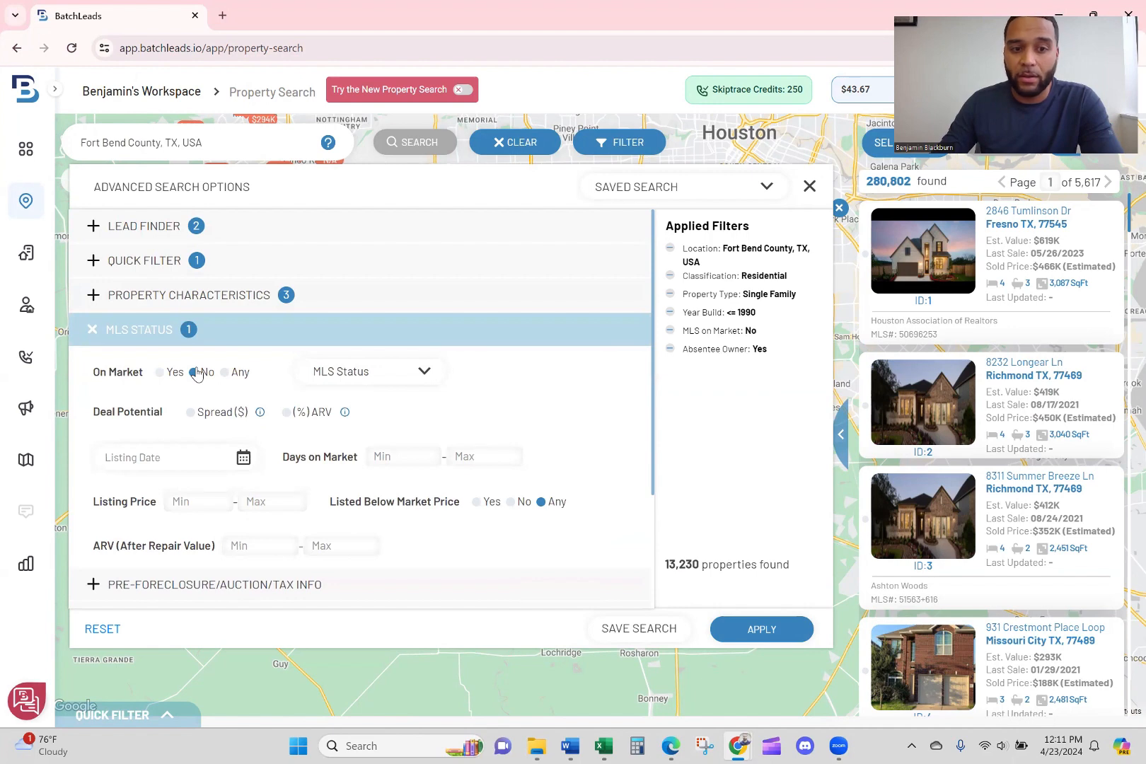
{"action": "left_click", "coordinate": [229, 332]}
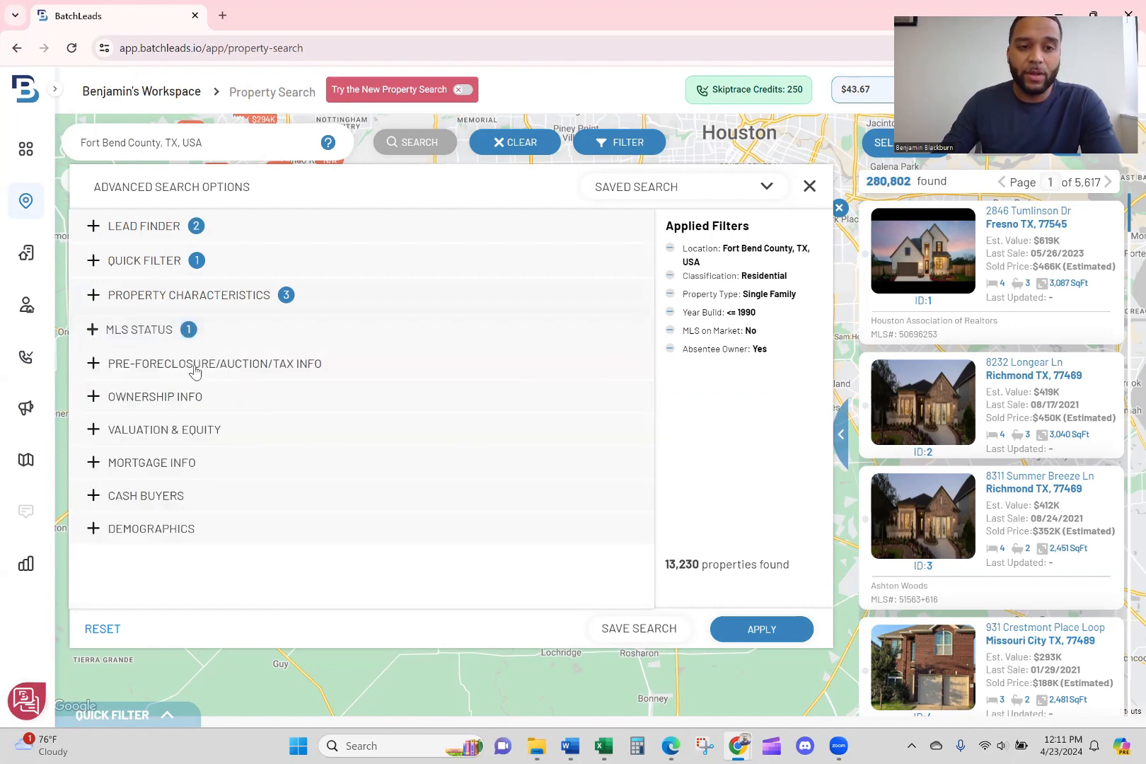
{"action": "left_click", "coordinate": [196, 371]}
{"action": "left_click", "coordinate": [196, 370]}
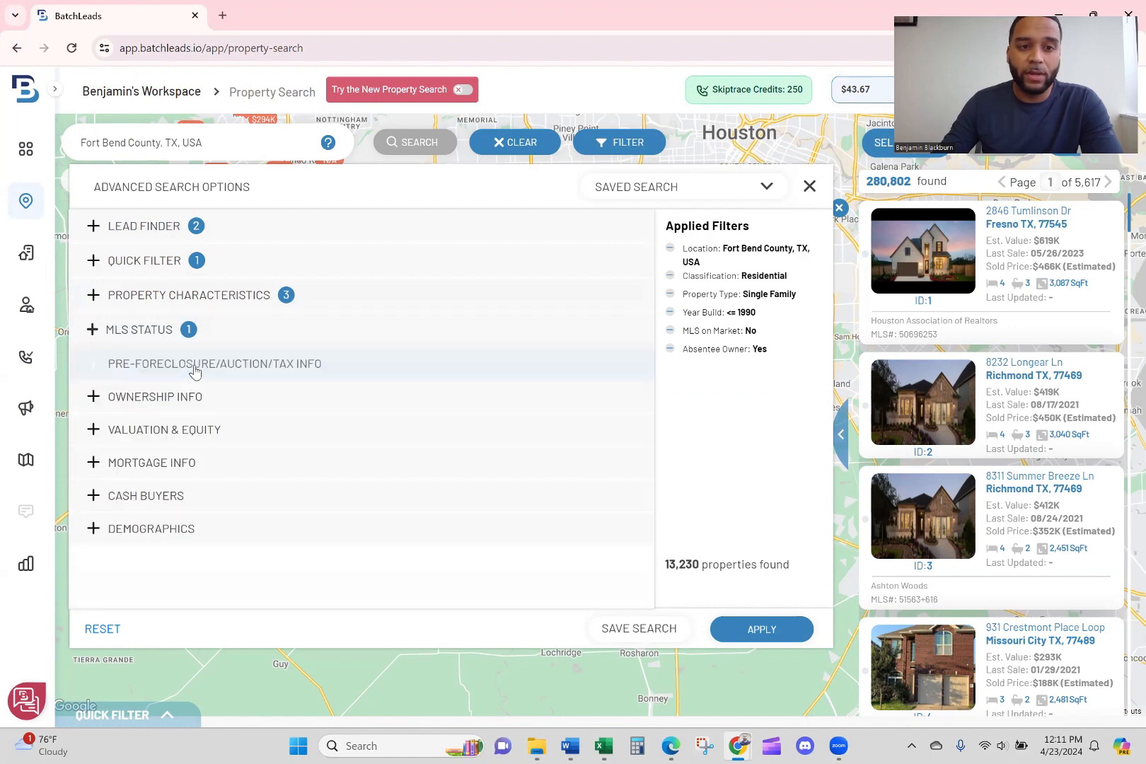
Set the owner type to Individual in the ownership filters.
{"action": "left_click", "coordinate": [187, 400]}
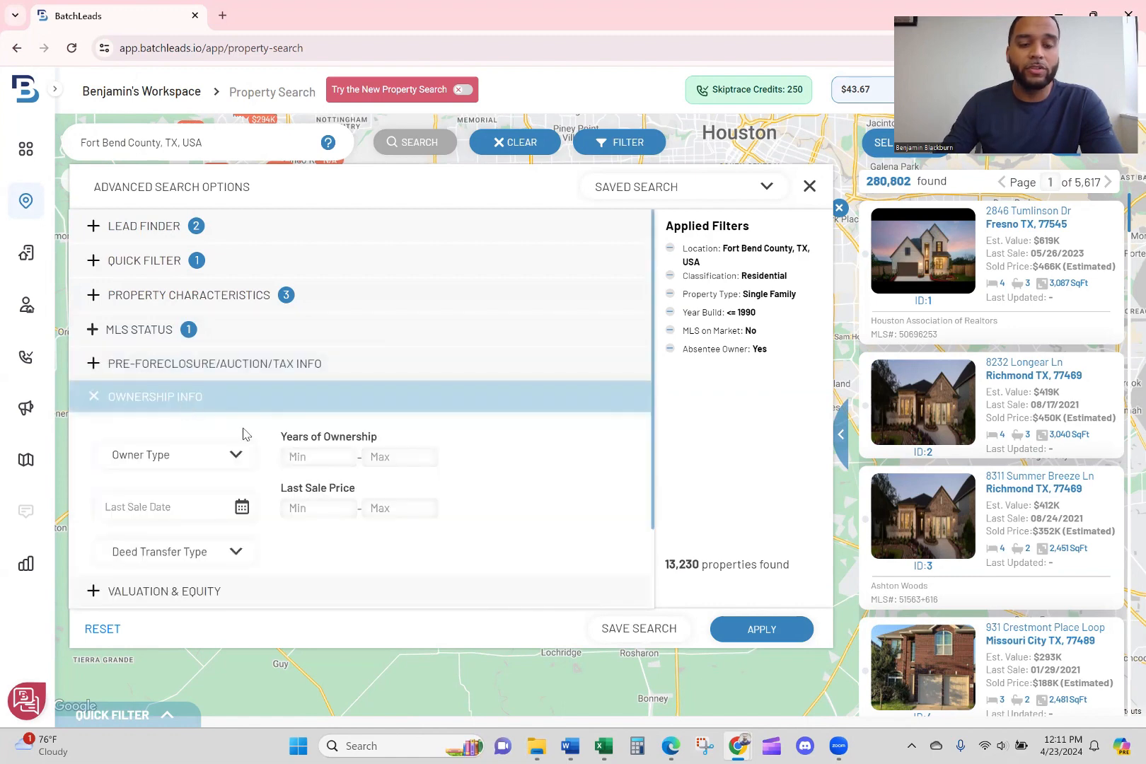
{"action": "left_click", "coordinate": [226, 457]}
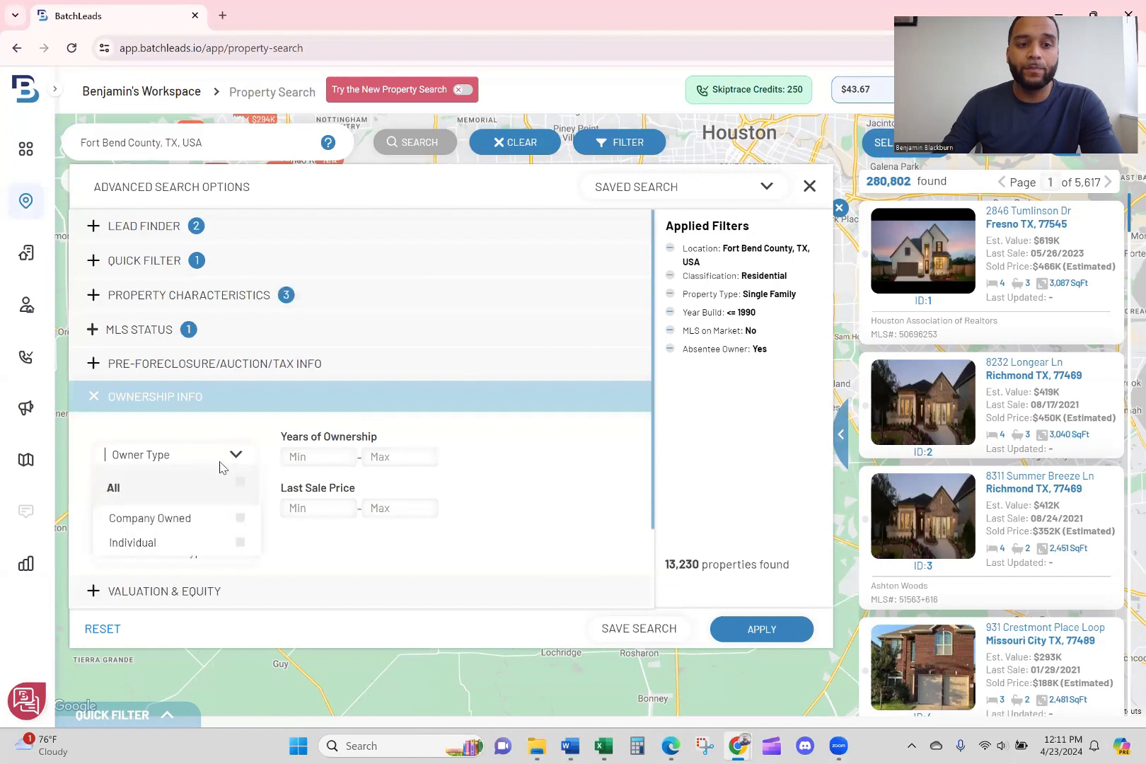
{"action": "left_click", "coordinate": [181, 541]}
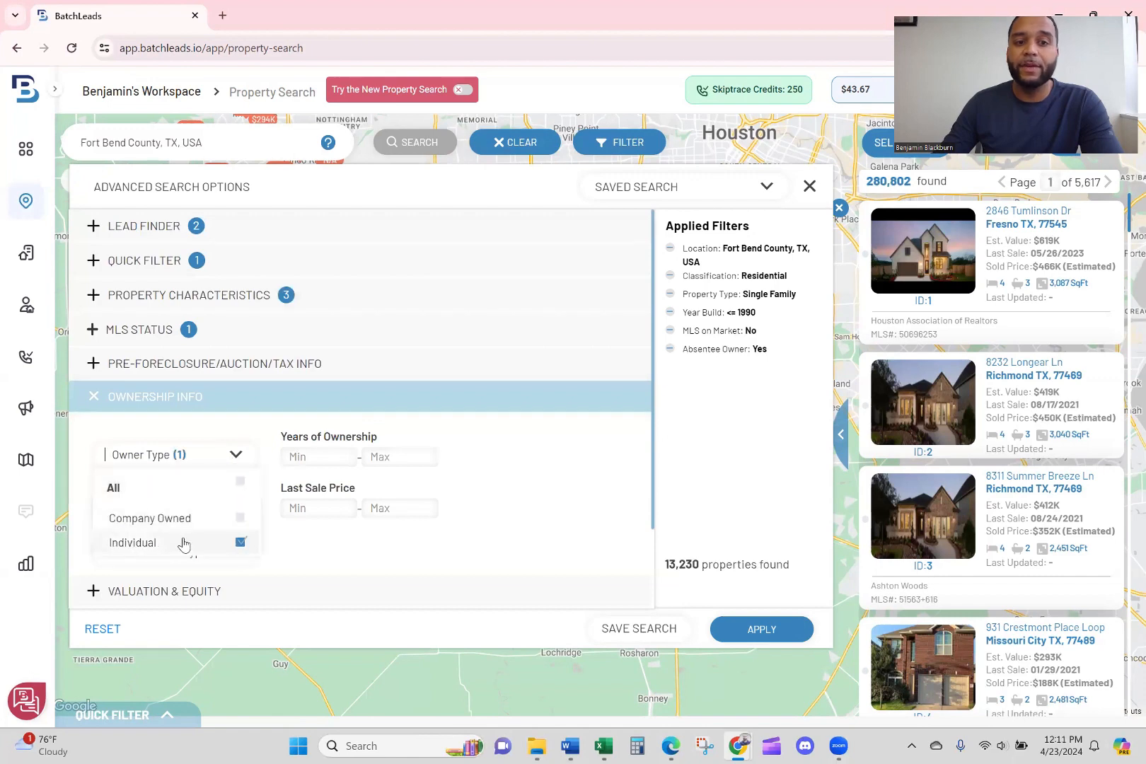
{"action": "left_click", "coordinate": [564, 453]}
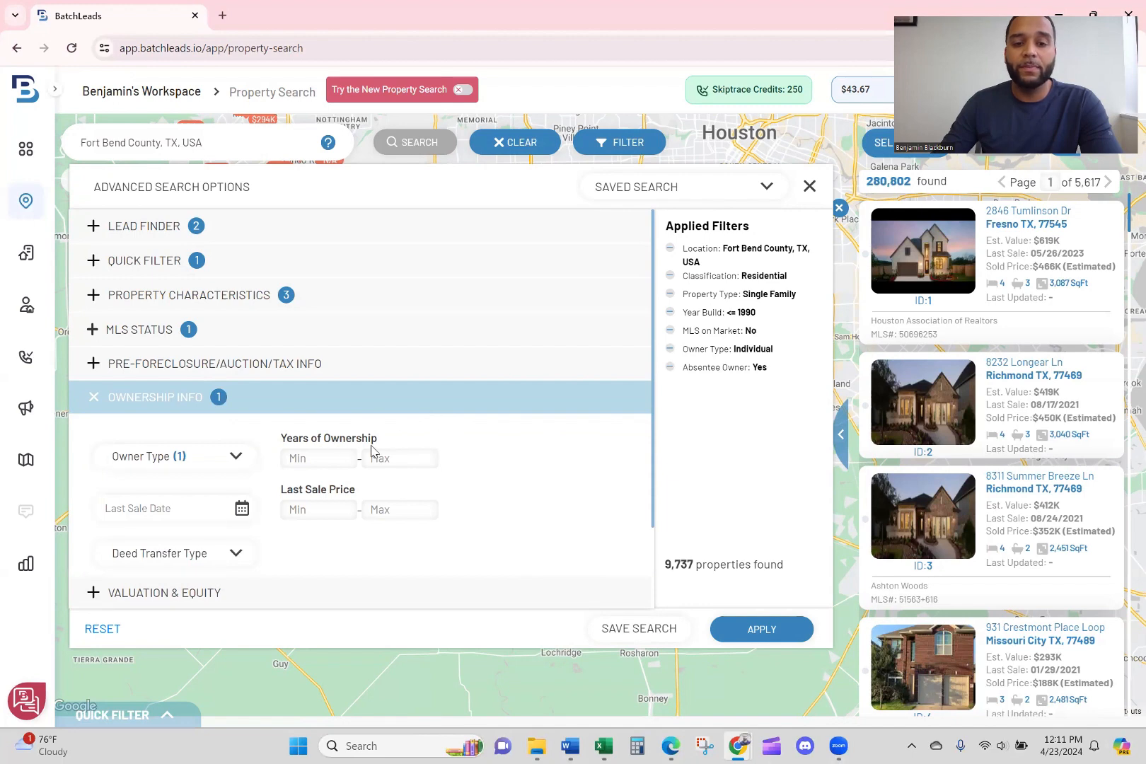
Set the minimum years of ownership to 20.
{"action": "left_click", "coordinate": [335, 456]}
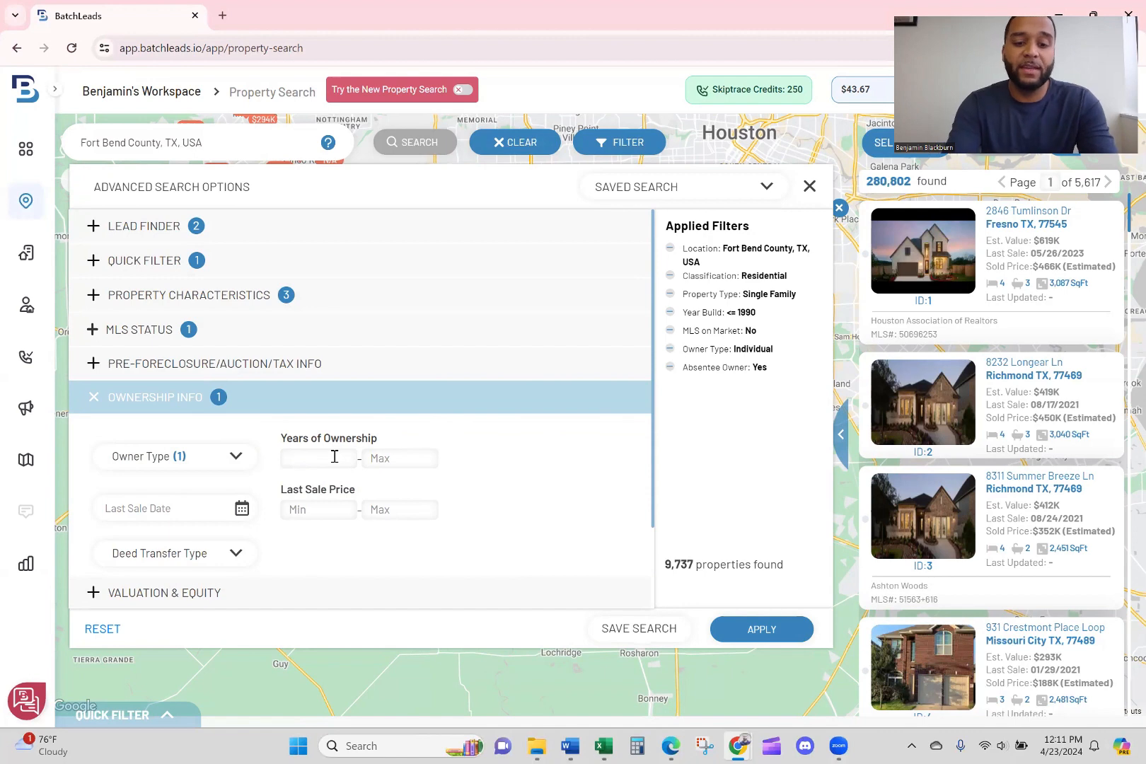
{"action": "type", "text": "15"}
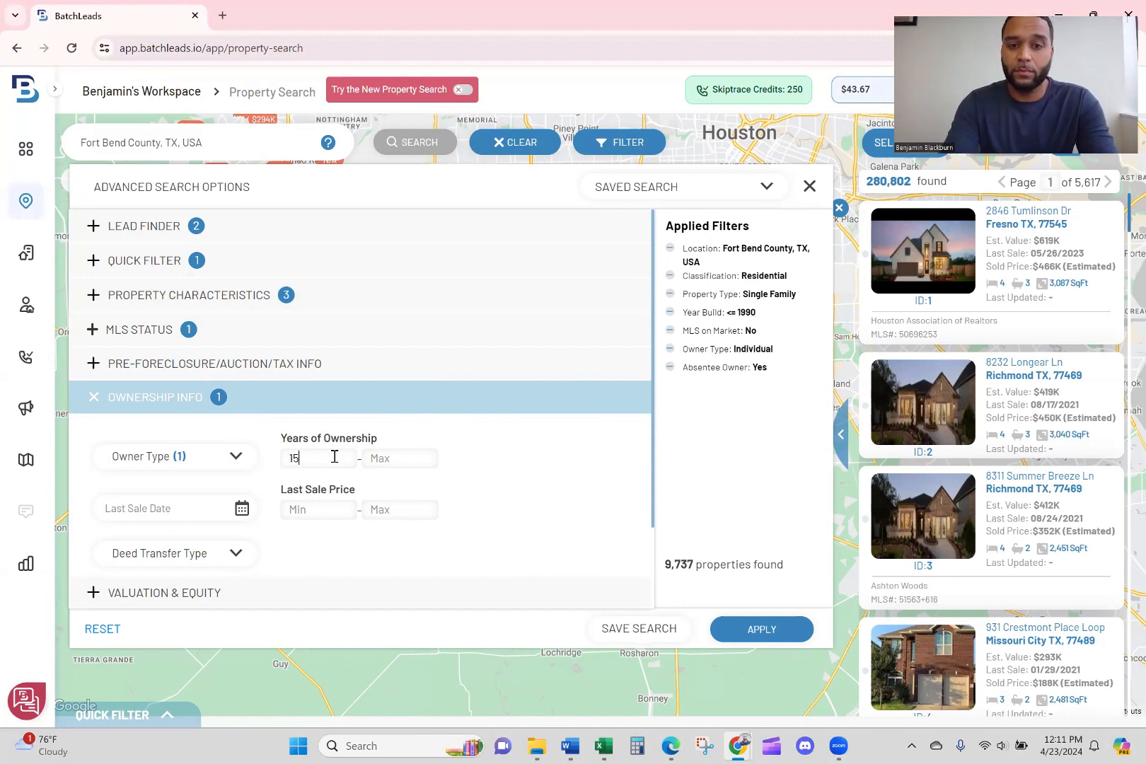
{"action": "key", "text": "BackSpace"}
{"action": "key", "text": "BackSpace"}
{"action": "type", "text": "20"}
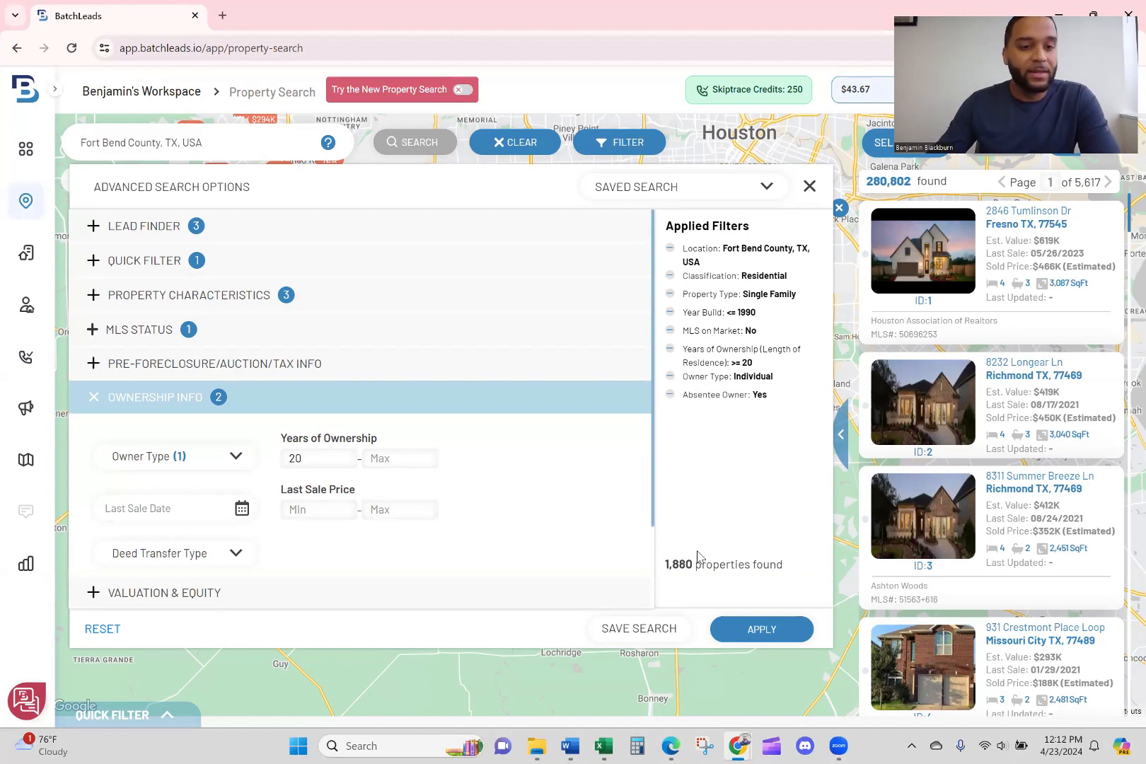
{"action": "left_click", "coordinate": [386, 406]}
Set the maximum estimated value to 275,000 in the valuation and equity filters.
{"action": "left_click", "coordinate": [177, 438]}
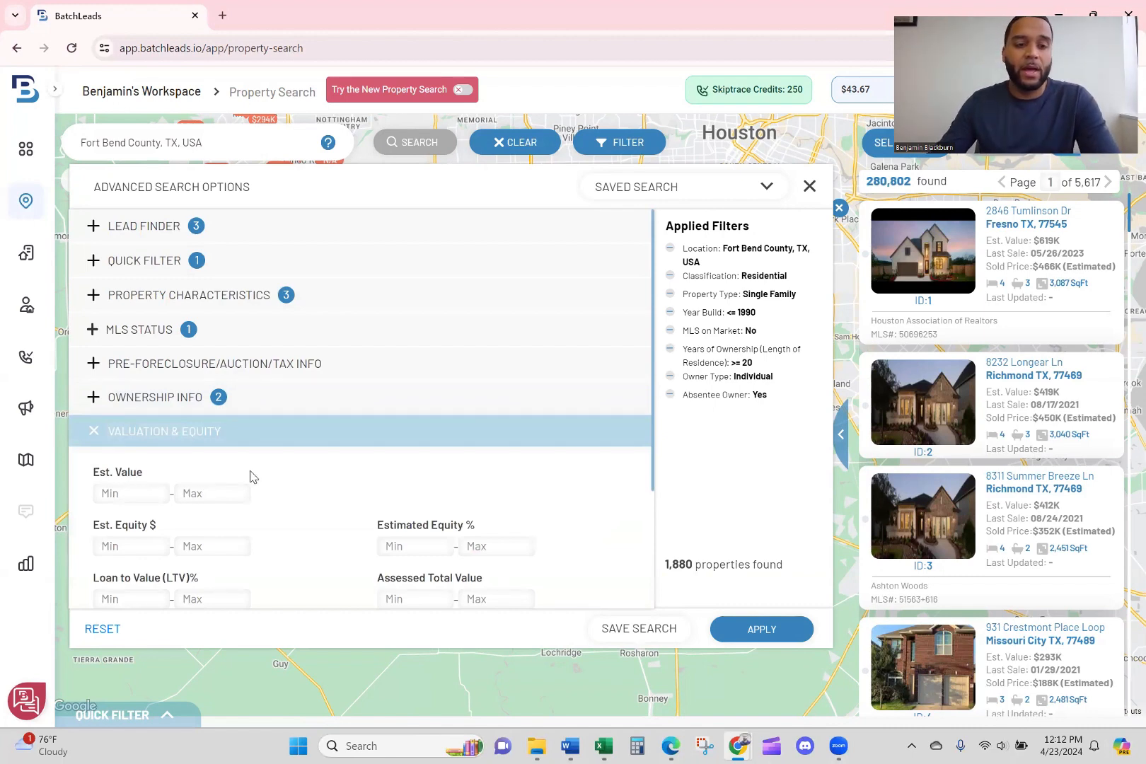
{"action": "left_click", "coordinate": [222, 495]}
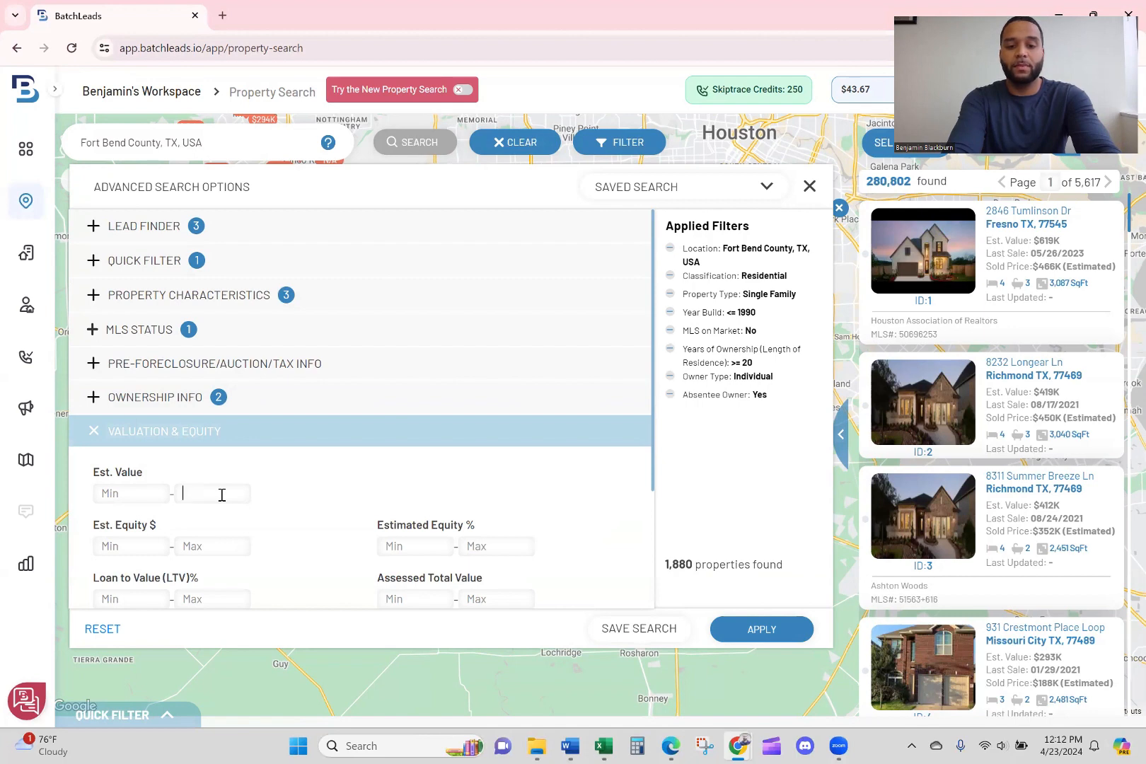
{"action": "type", "text": "275,000"}
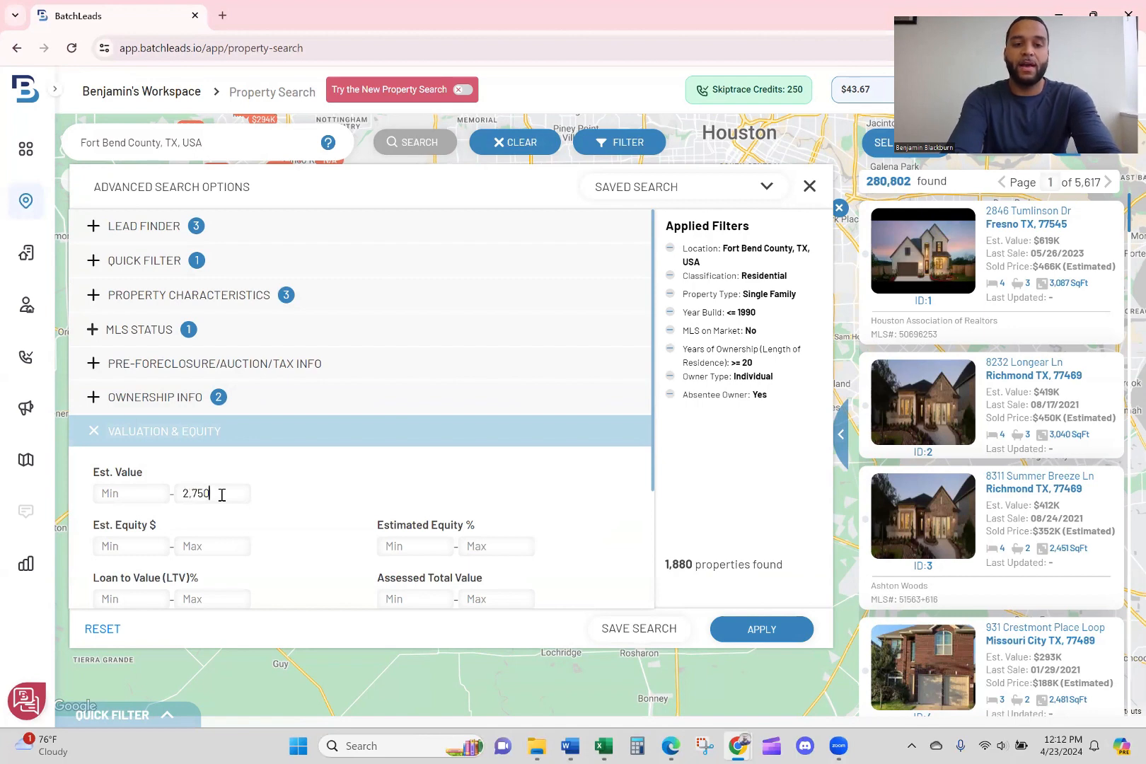
{"action": "left_click", "coordinate": [282, 482]}
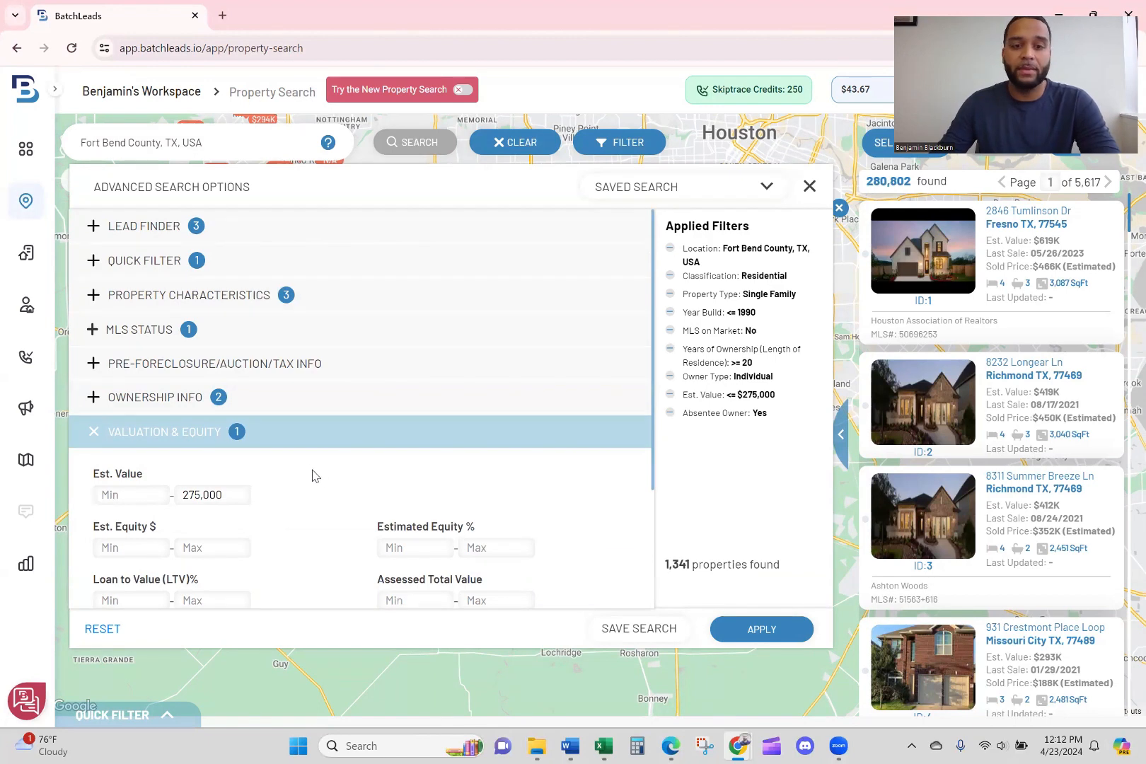
Set the minimum estimated equity to 60% and apply all the filters to the property search.
{"action": "scroll", "coordinate": [312, 476], "scroll_direction": "down", "scroll_amount": 2}
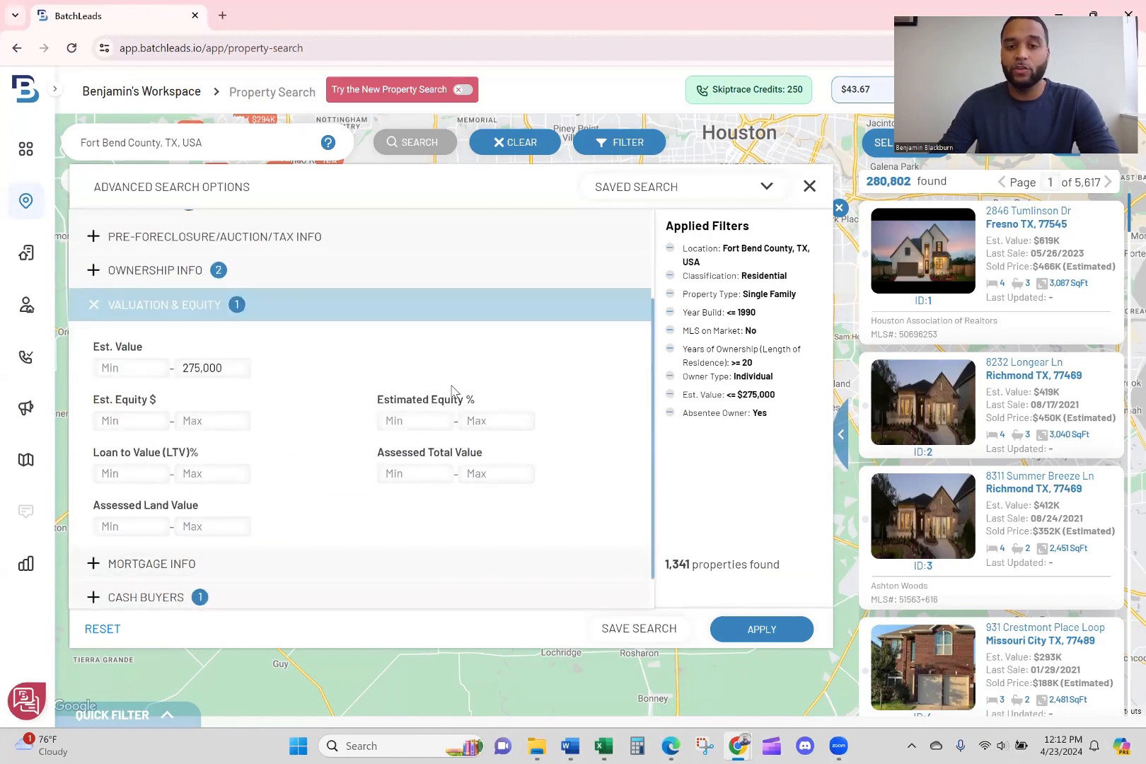
{"action": "left_click", "coordinate": [429, 417]}
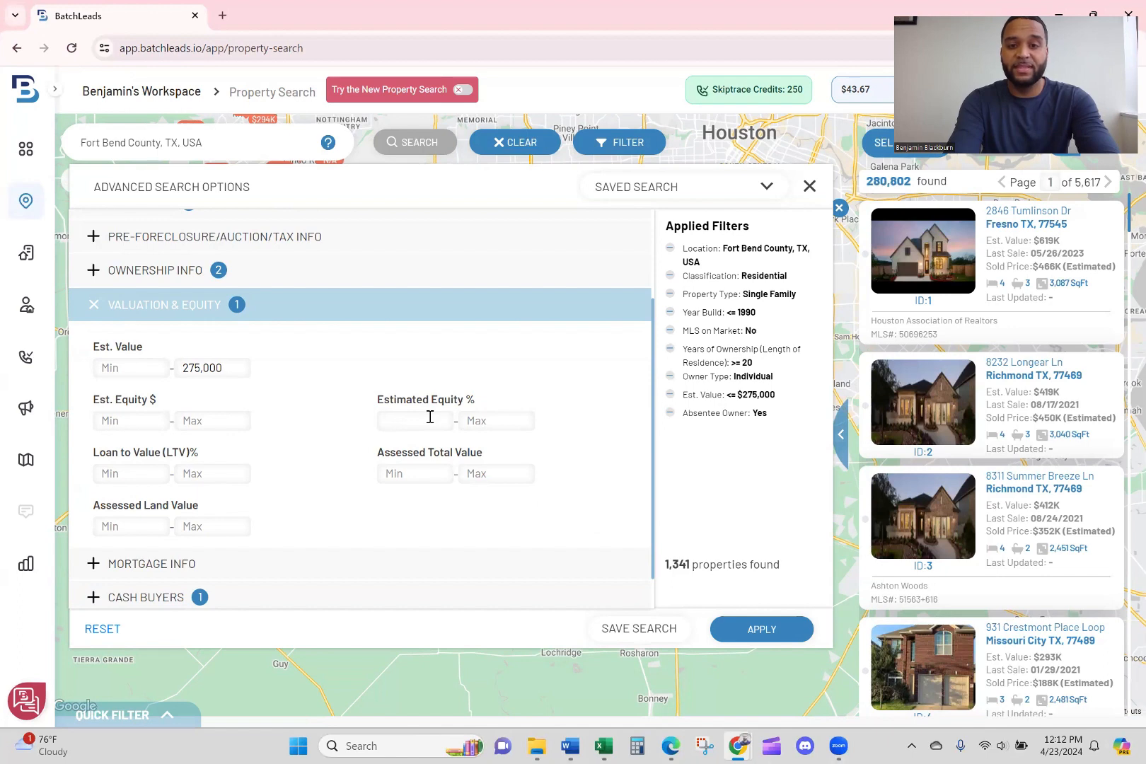
{"action": "type", "text": "60"}
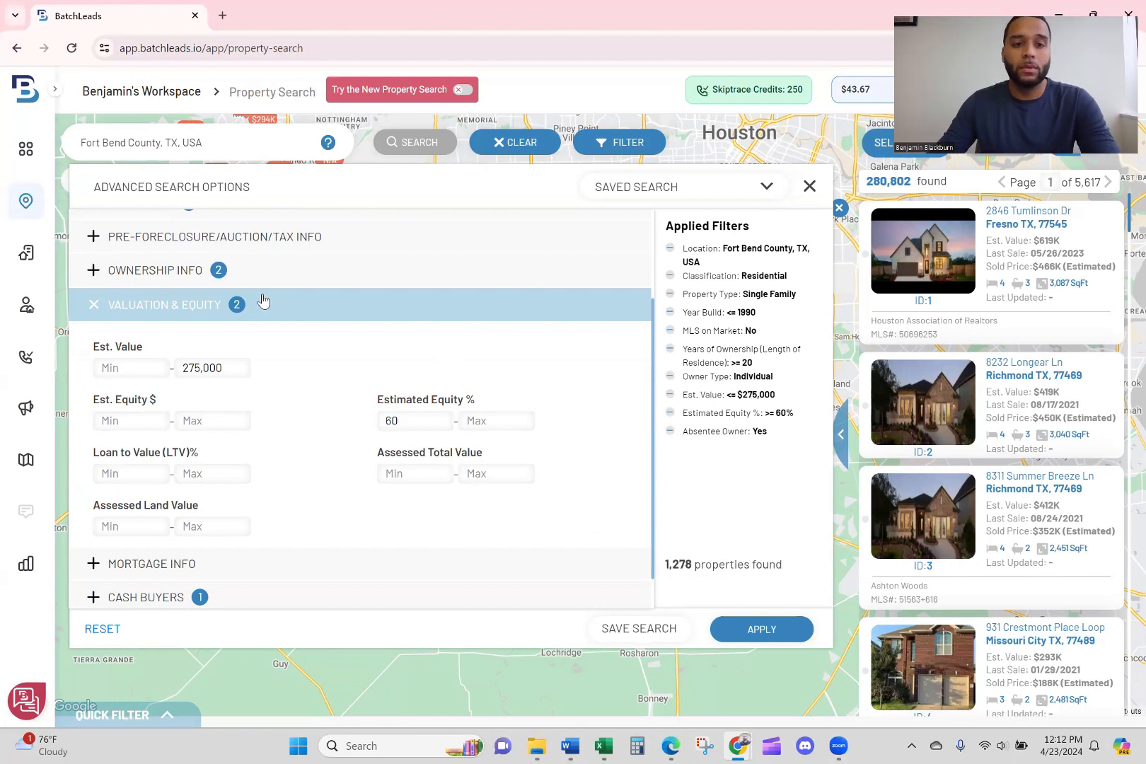
{"action": "left_click", "coordinate": [296, 312]}
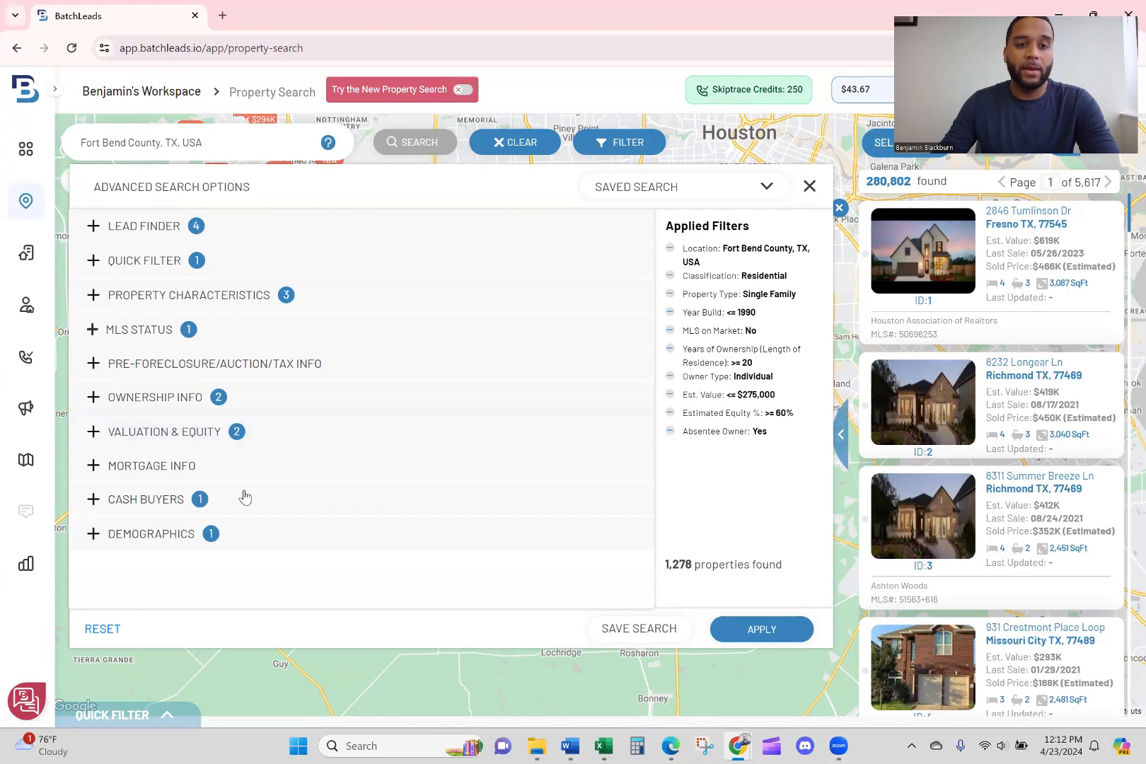
{"action": "left_click", "coordinate": [763, 627]}
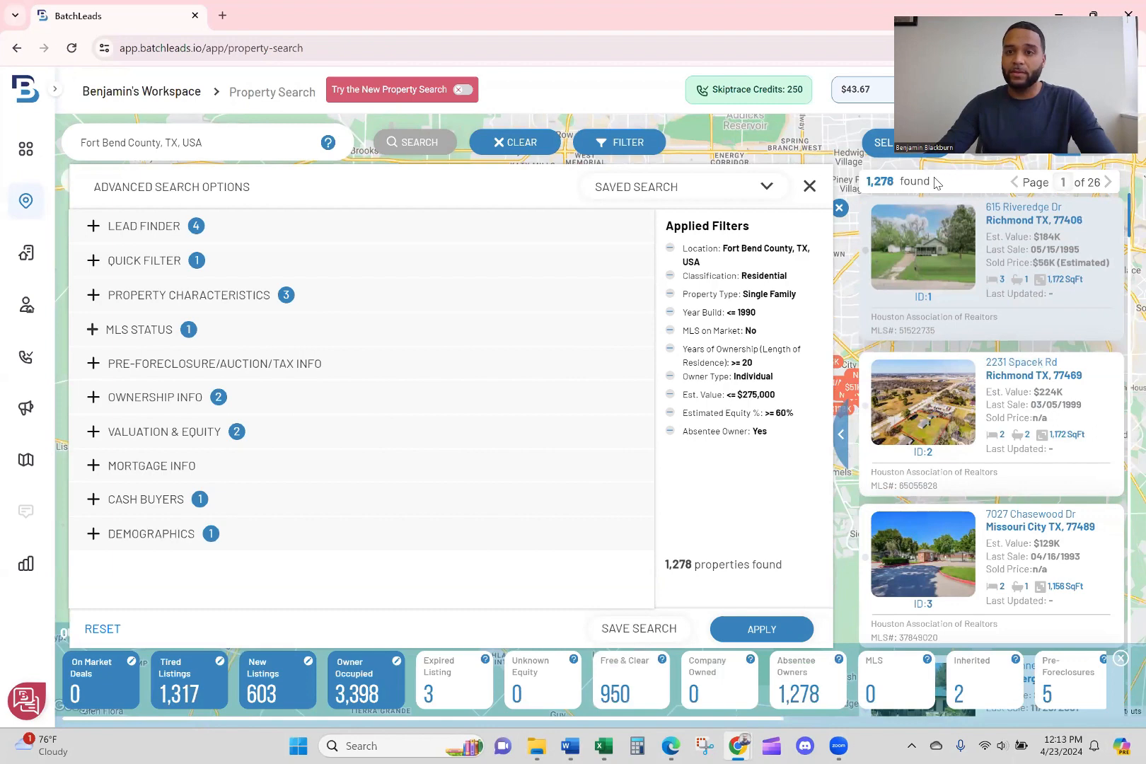
Open the selection options for the filtered property results.
{"action": "left_click", "coordinate": [935, 145]}
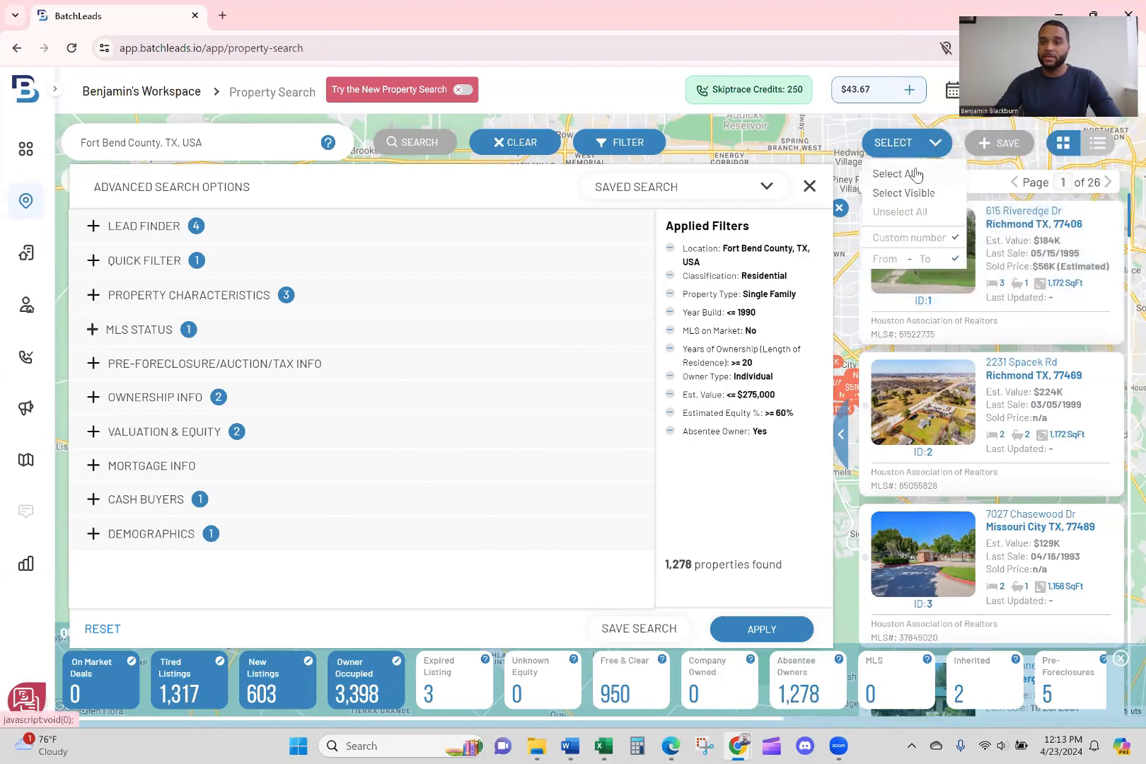